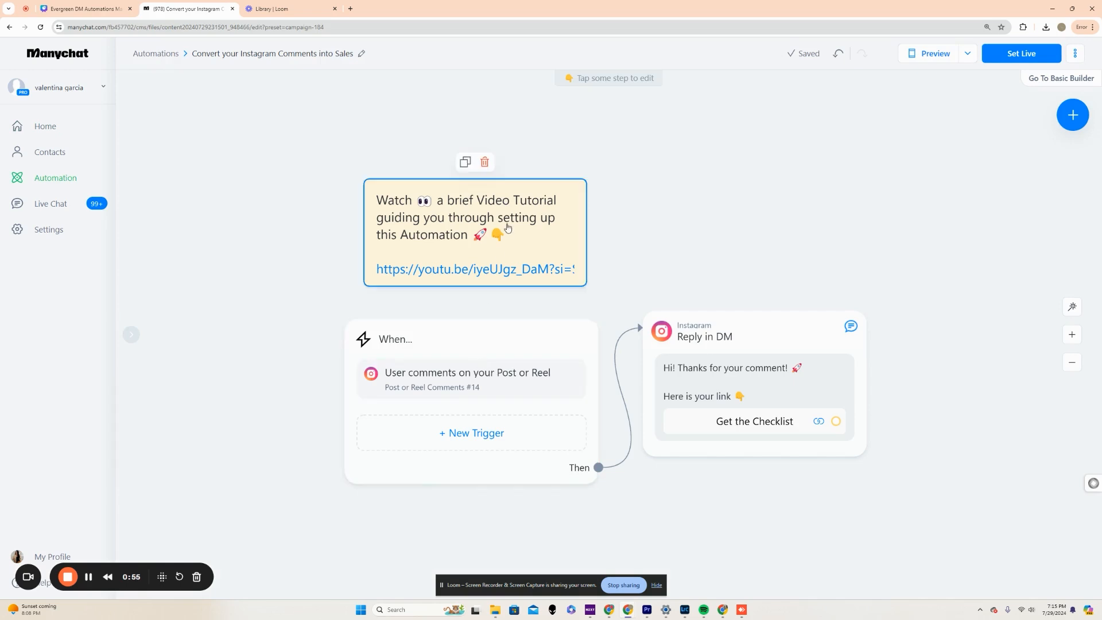
Delete the video tutorial note and move the Reply in DM block up and farther away from the trigger block.
click(482, 165)
click(660, 92)
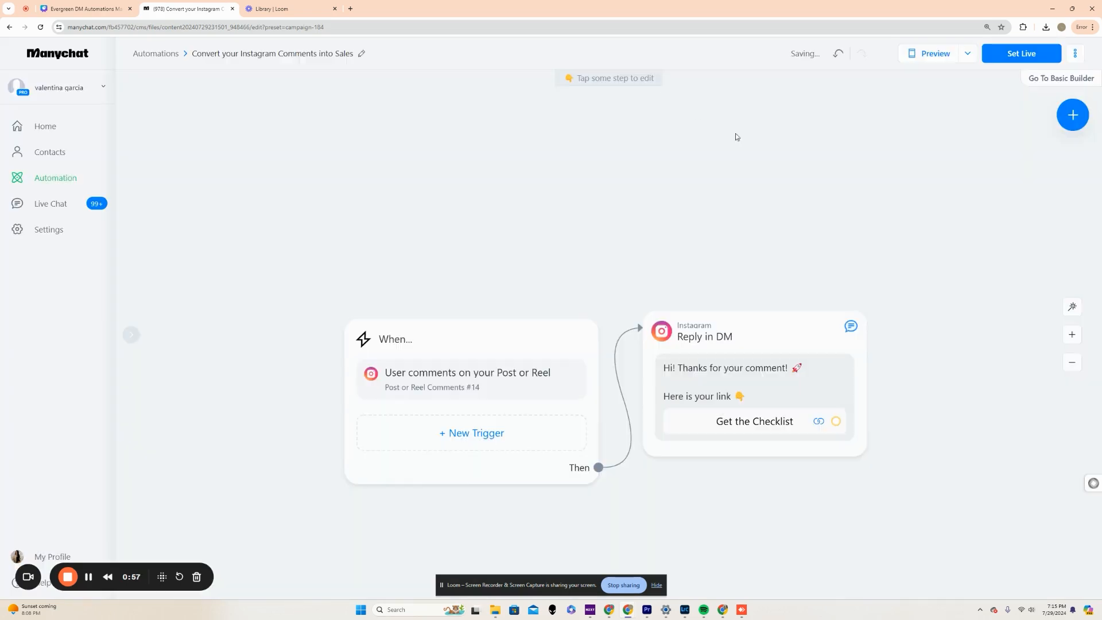
drag(744, 315, 864, 237)
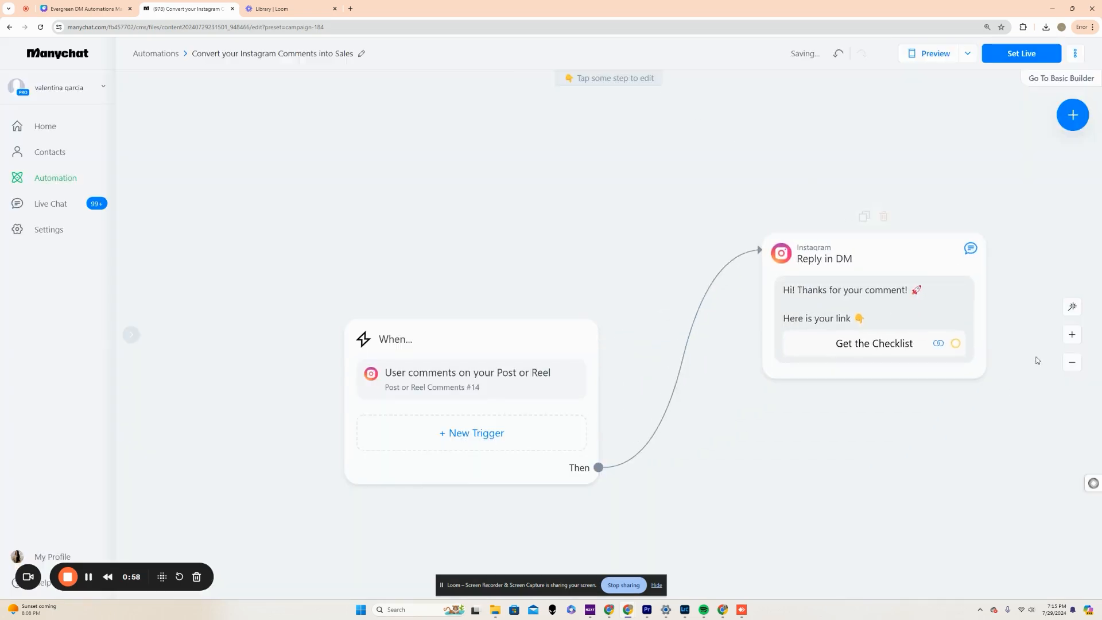
click(1066, 368)
drag(470, 167, 379, 177)
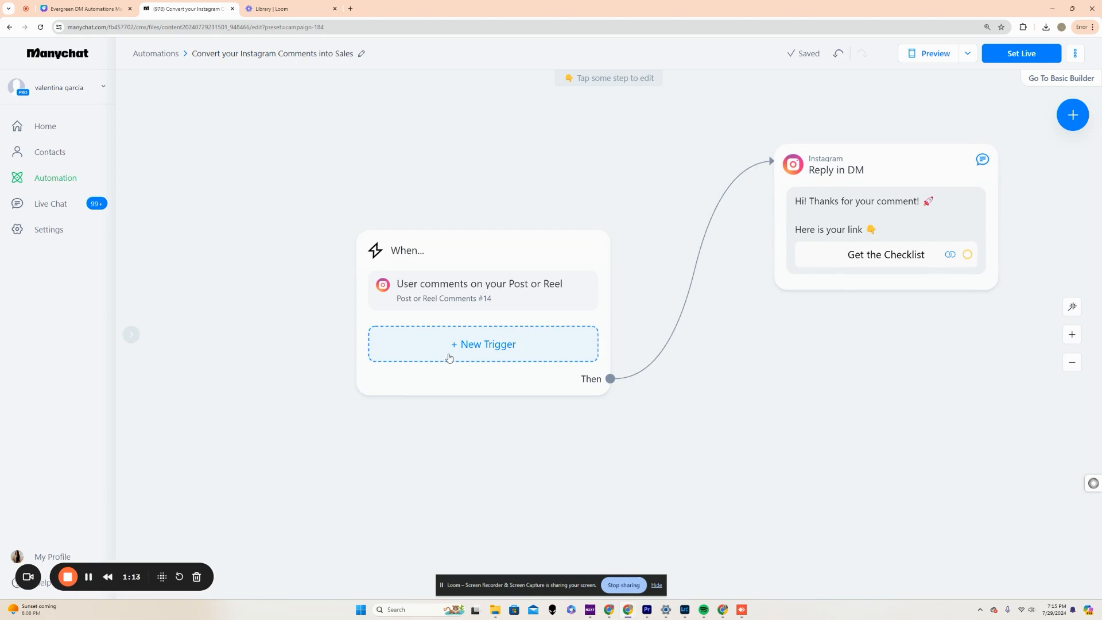
Open the post or reel comments trigger and accept its All Posts or Reels scope and the "checklist" keyword.
click(445, 299)
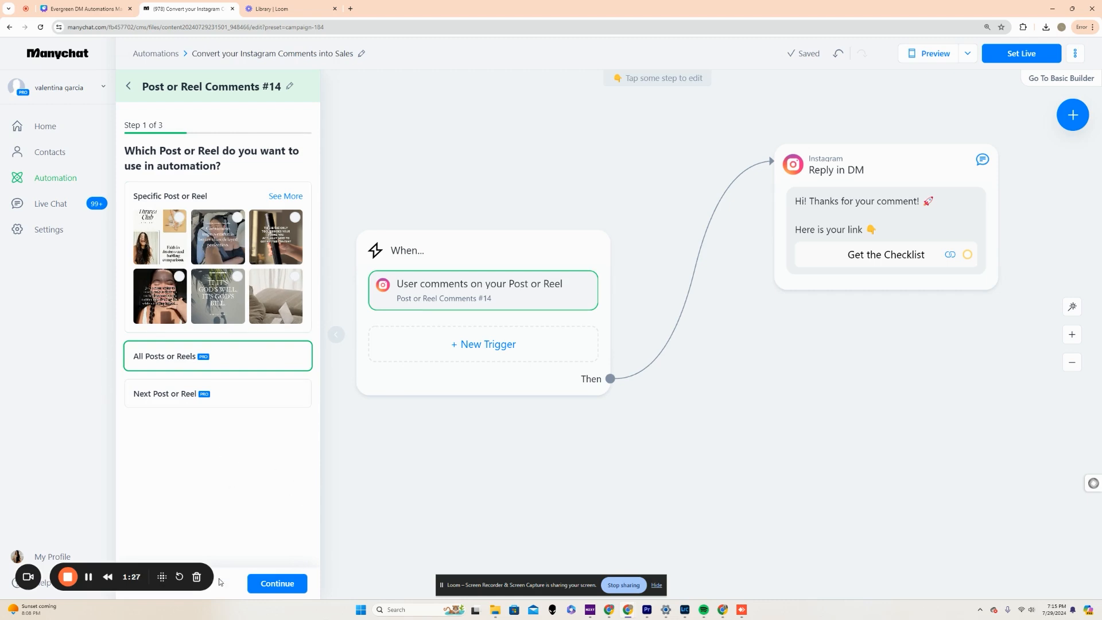
click(278, 583)
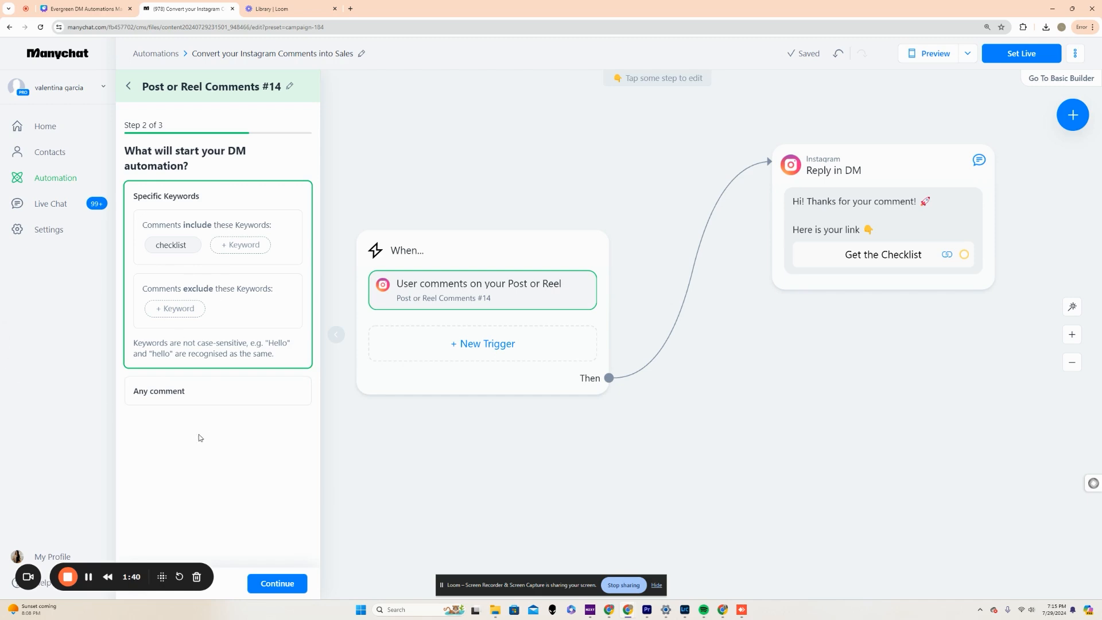
click(277, 584)
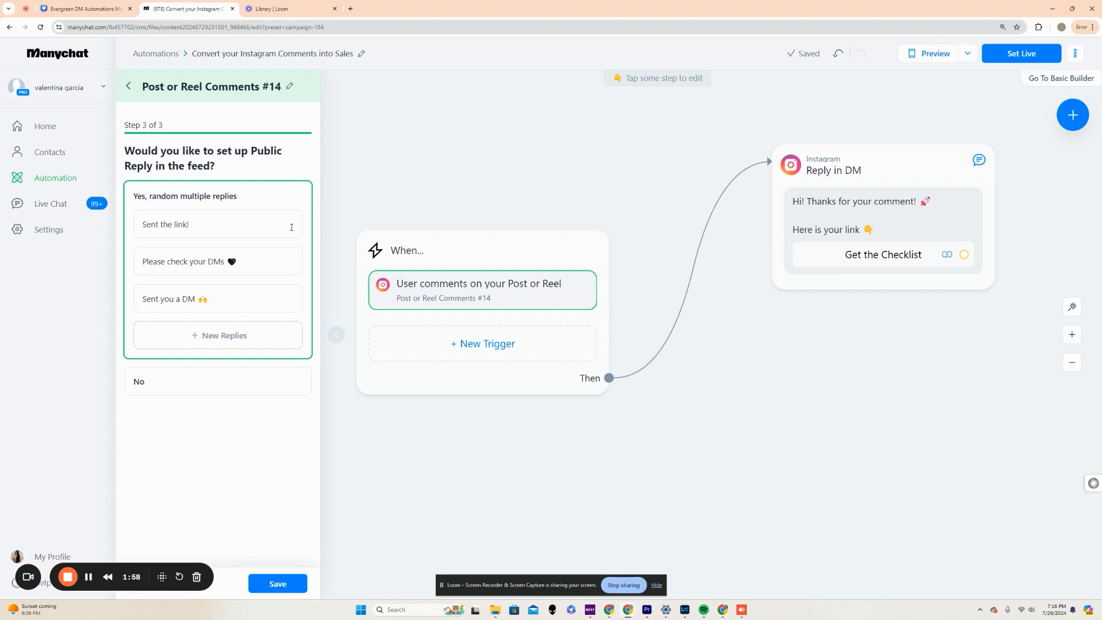
Add a heart emoji to the end of the "Sent the link!" public reply.
click(219, 300)
click(227, 227)
click(270, 250)
click(210, 331)
Reword the second public reply to "Cool! Check your DMs", keeping its black heart.
click(242, 271)
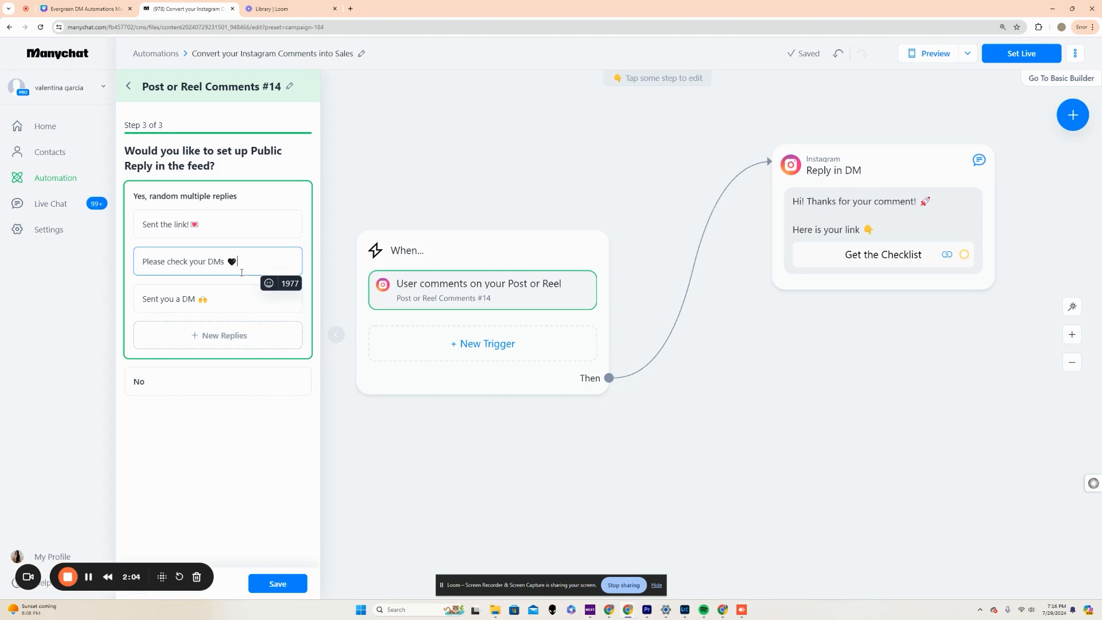
drag(167, 261, 133, 264)
text(Cool!)
key(Delete)
text(C)
Replace the emoji in the "Sent you a DM" public reply with a white heart and save the trigger.
click(242, 298)
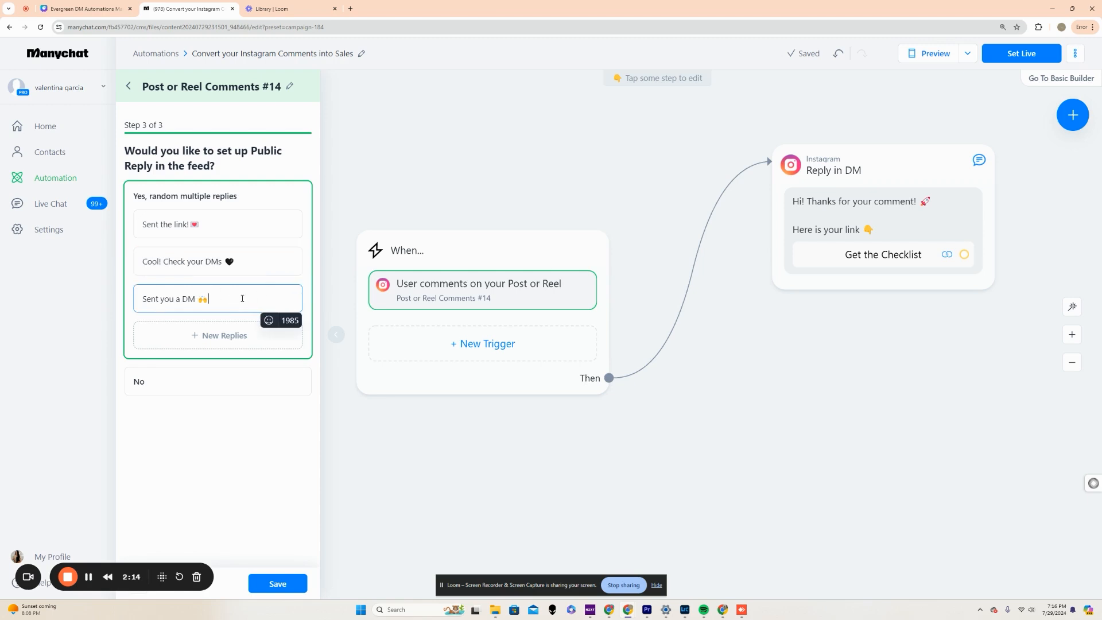
click(268, 320)
click(229, 404)
click(278, 583)
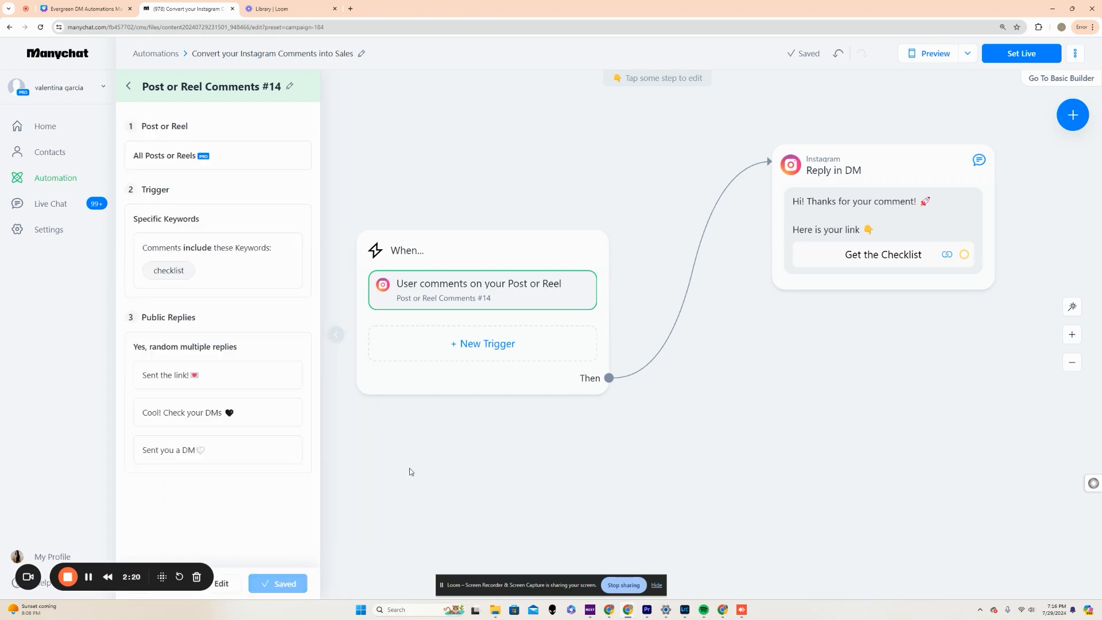
Look through the Instagram events available as an additional trigger, without adding one.
click(439, 466)
click(561, 338)
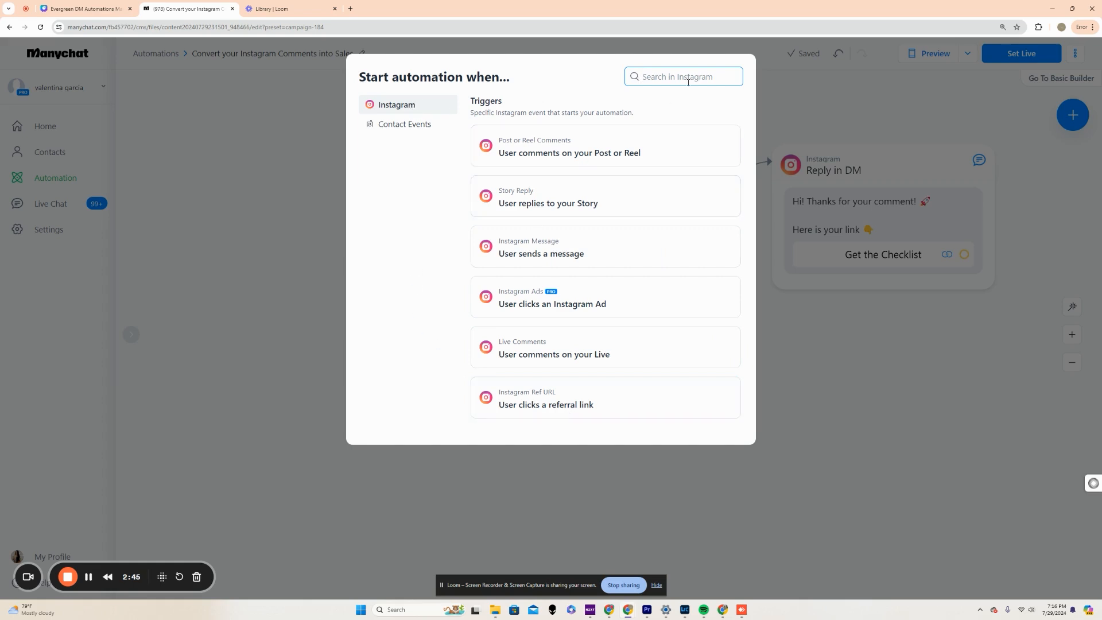
click(834, 389)
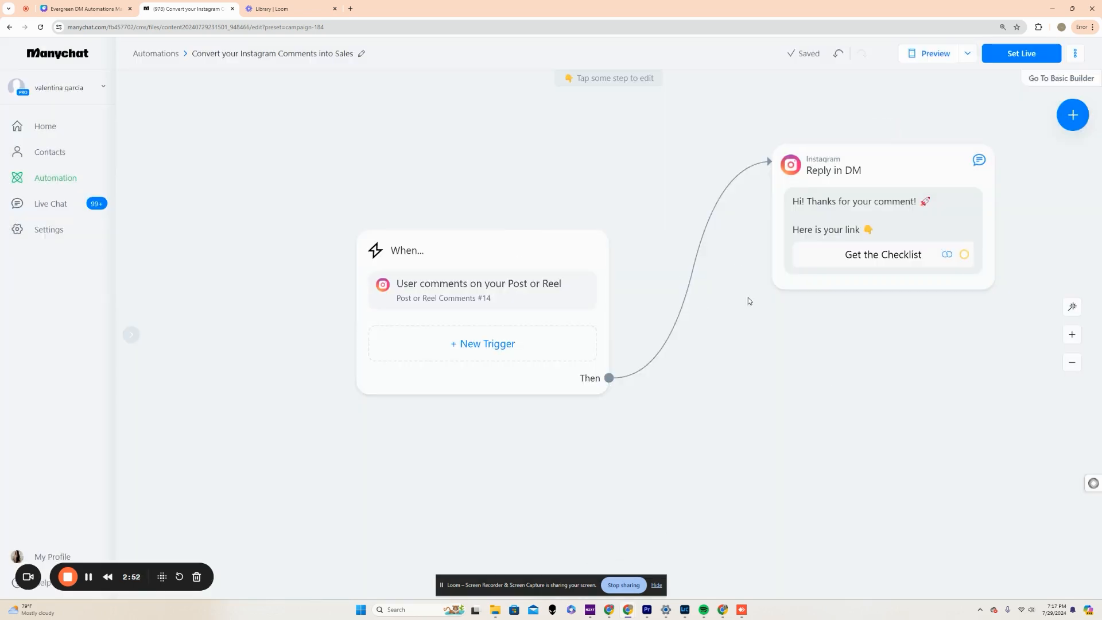
Open the Reply in DM block and review its message text.
drag(748, 301, 471, 336)
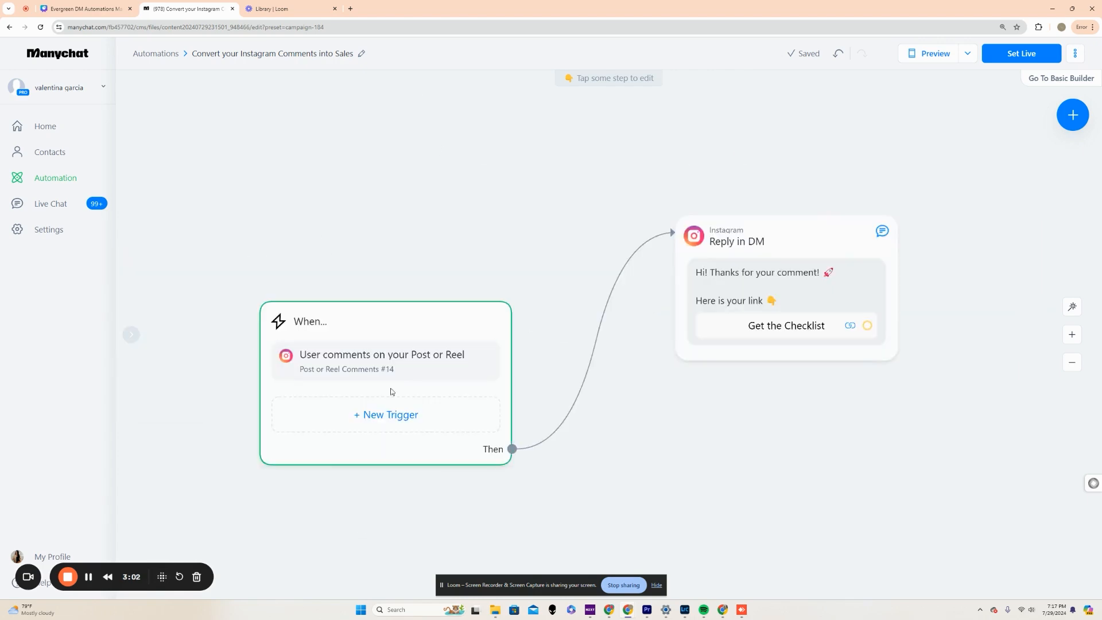
click(762, 279)
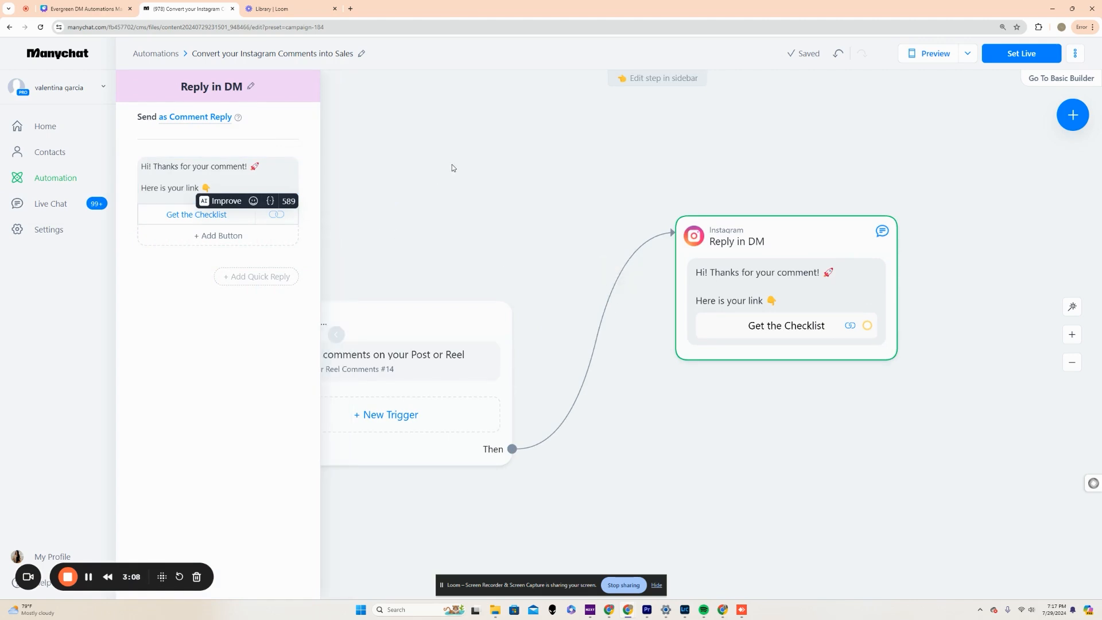
drag(450, 167, 431, 176)
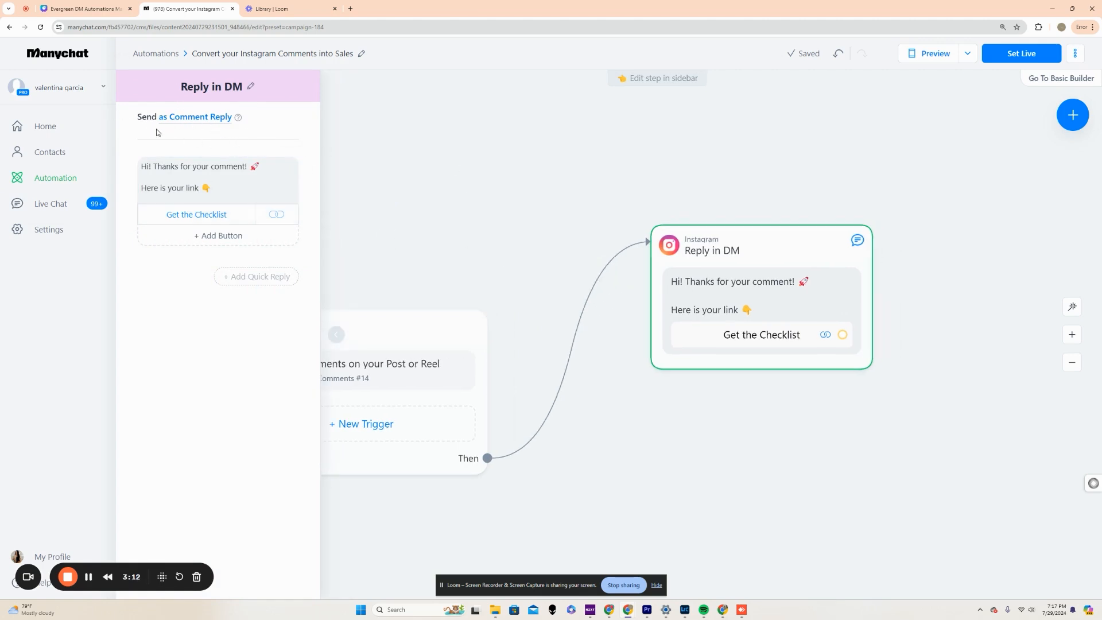
click(229, 189)
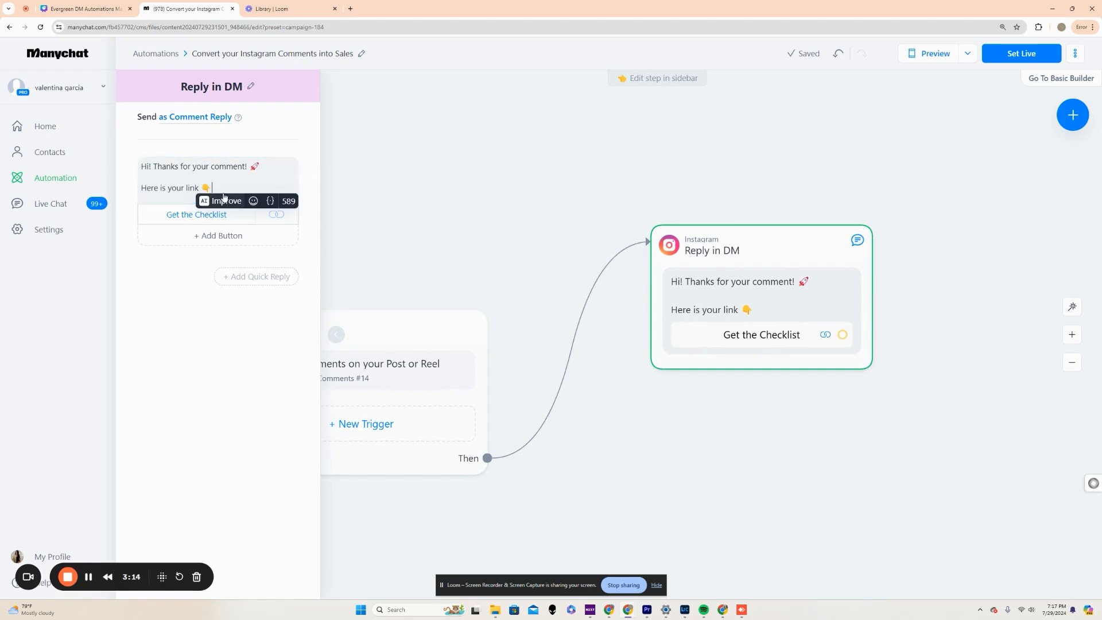
drag(164, 173, 226, 179)
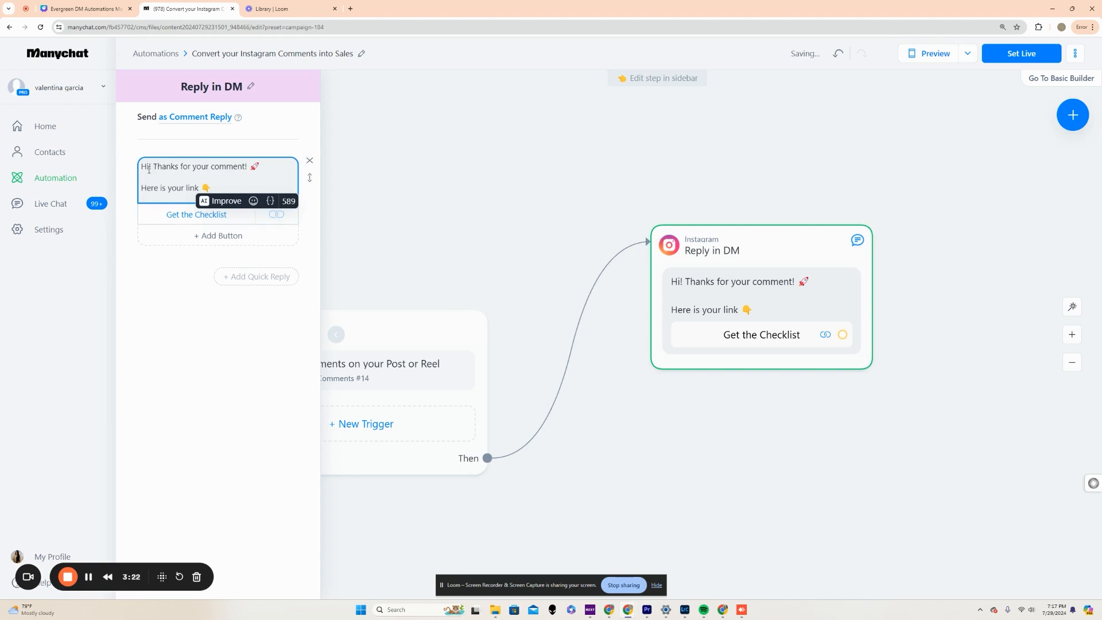
drag(152, 168, 264, 167)
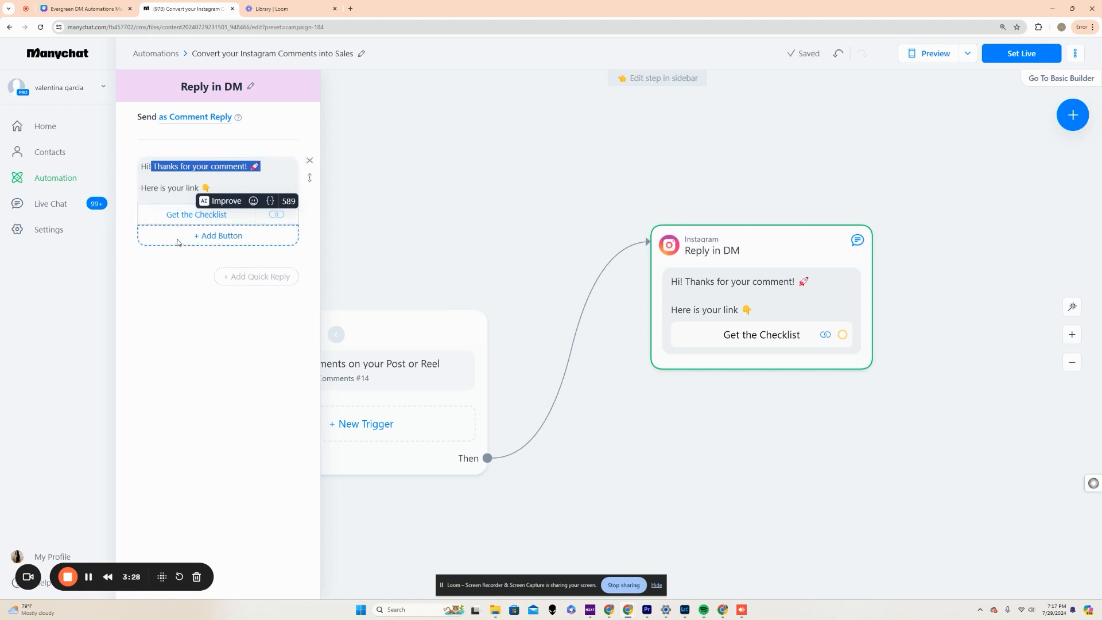
Clear the website link of the Get the Checklist button and choose Open website as its action again.
click(273, 214)
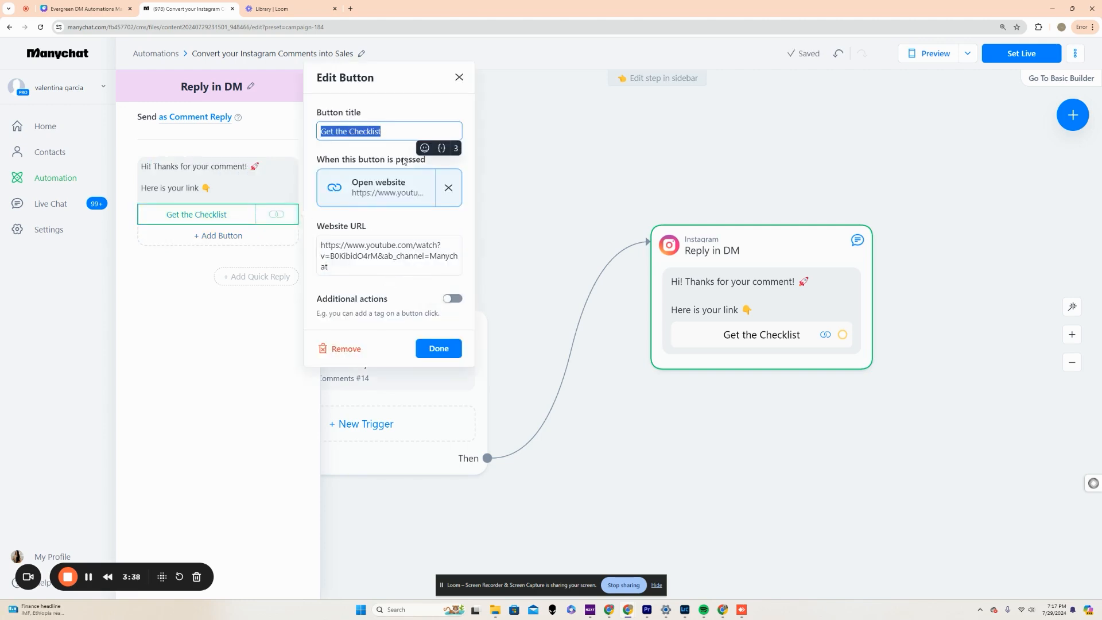
click(448, 187)
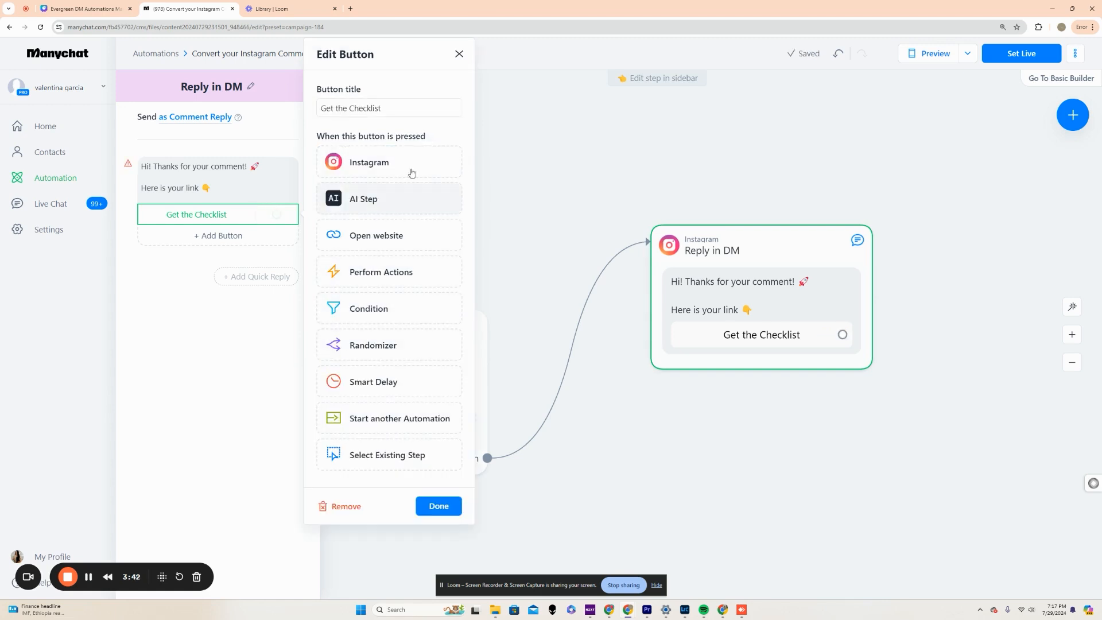
click(365, 240)
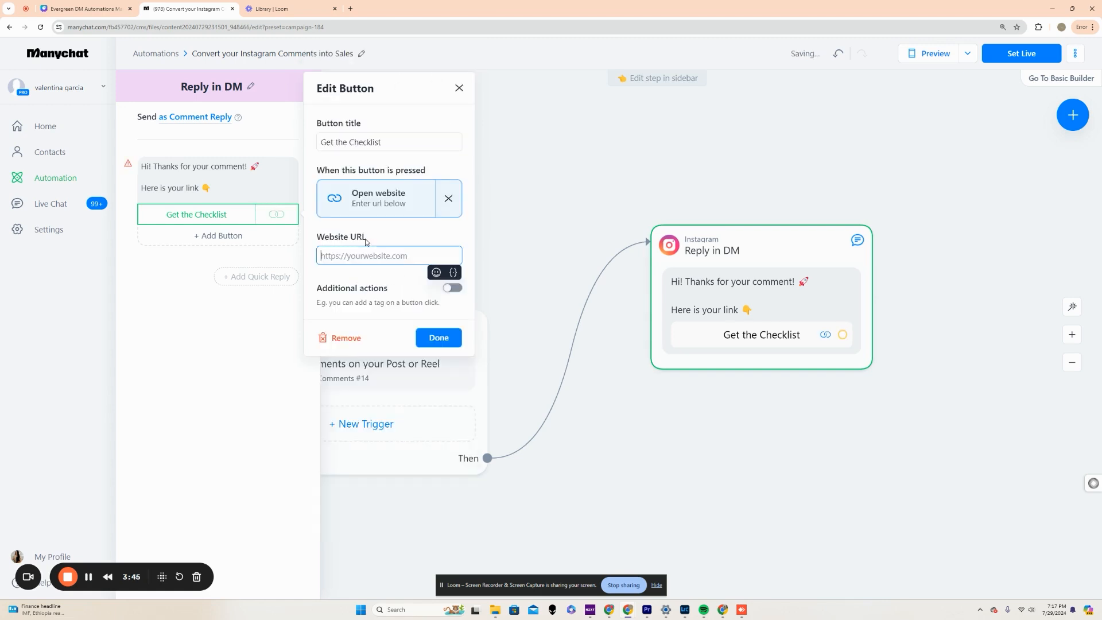
click(953, 403)
click(723, 337)
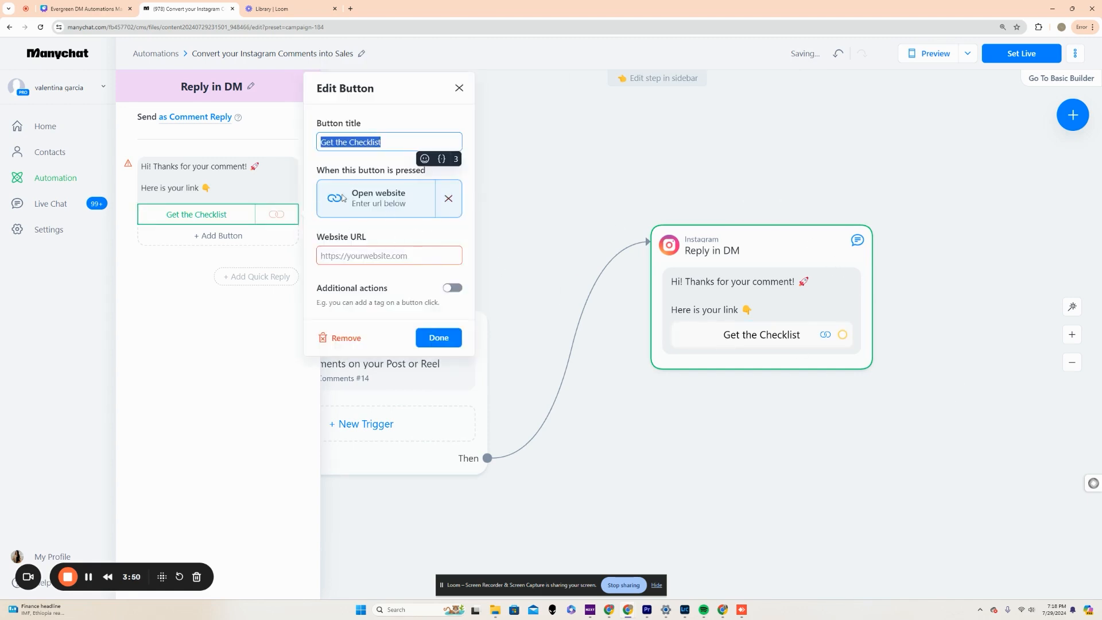
click(280, 283)
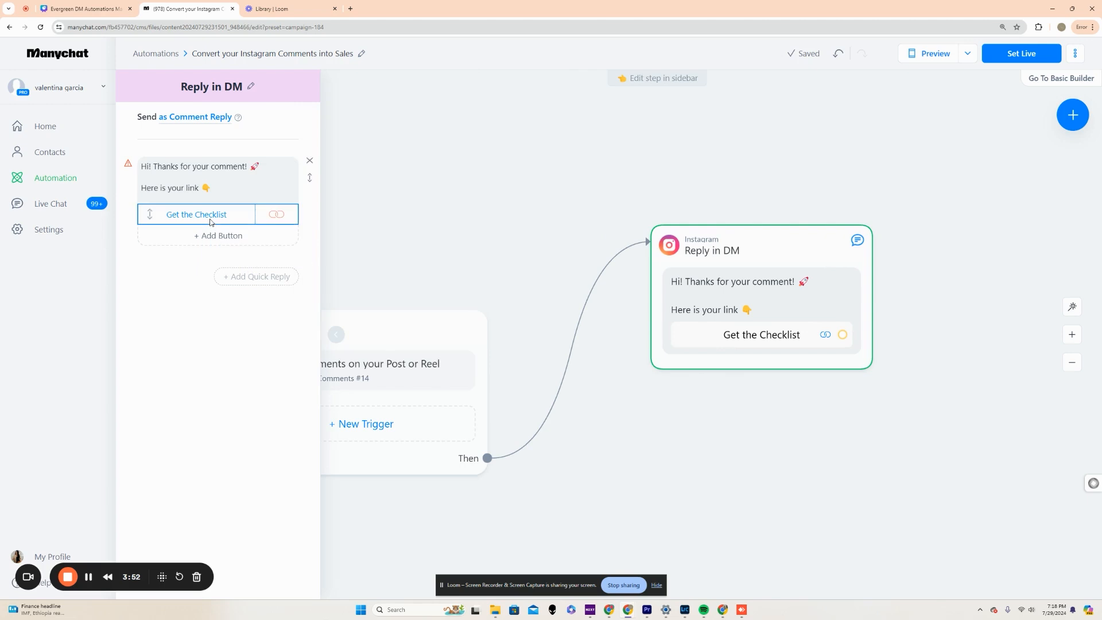
Replace the Get the Checklist button with a "Yes!" quick reply leading to a new Instagram message, and place that block below the DM reply.
click(287, 214)
click(356, 336)
click(258, 254)
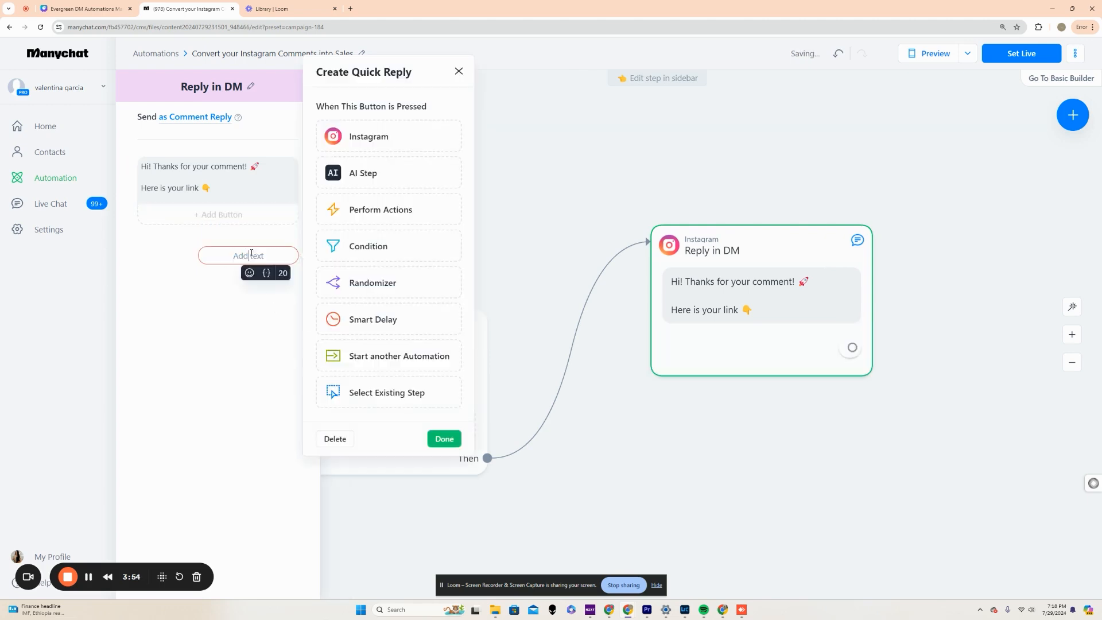
text(Yes!)
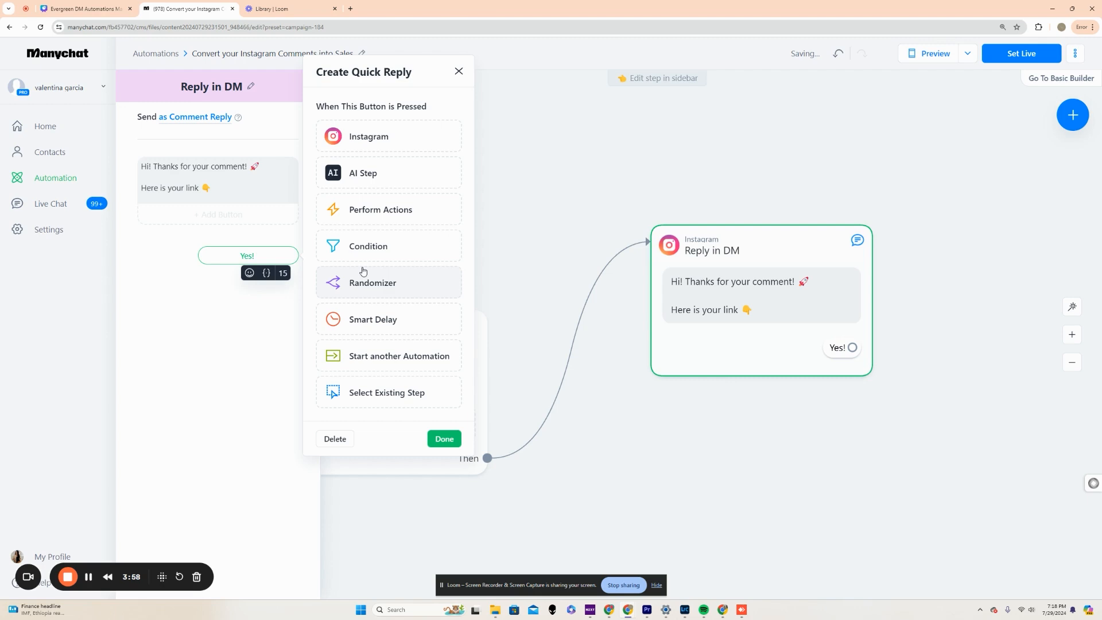
click(428, 135)
drag(745, 192, 756, 372)
drag(627, 265, 663, 326)
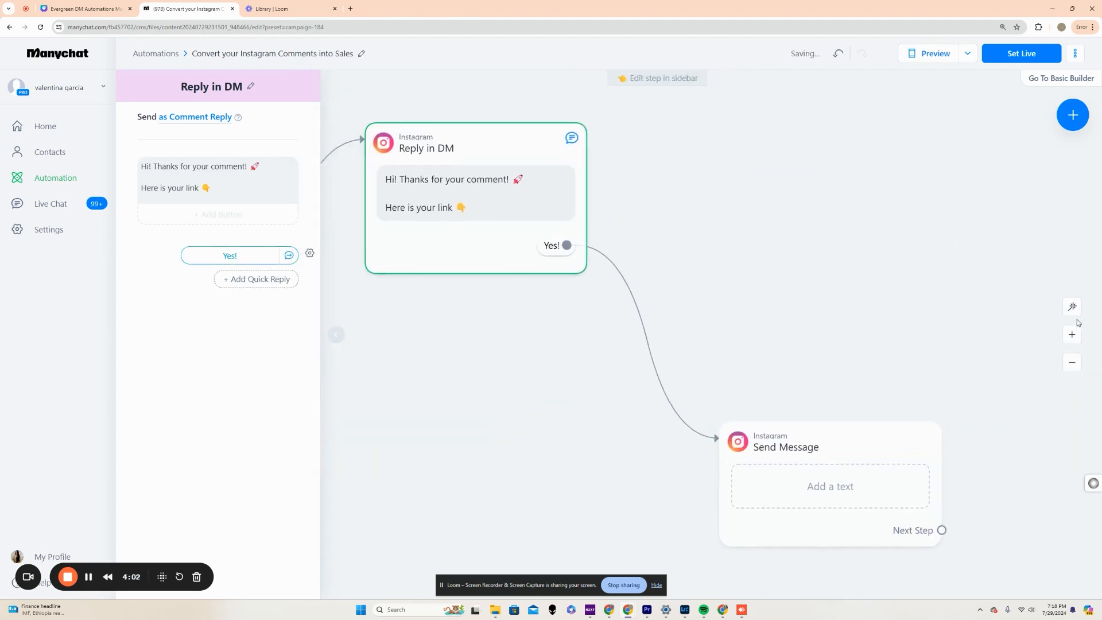
click(1072, 362)
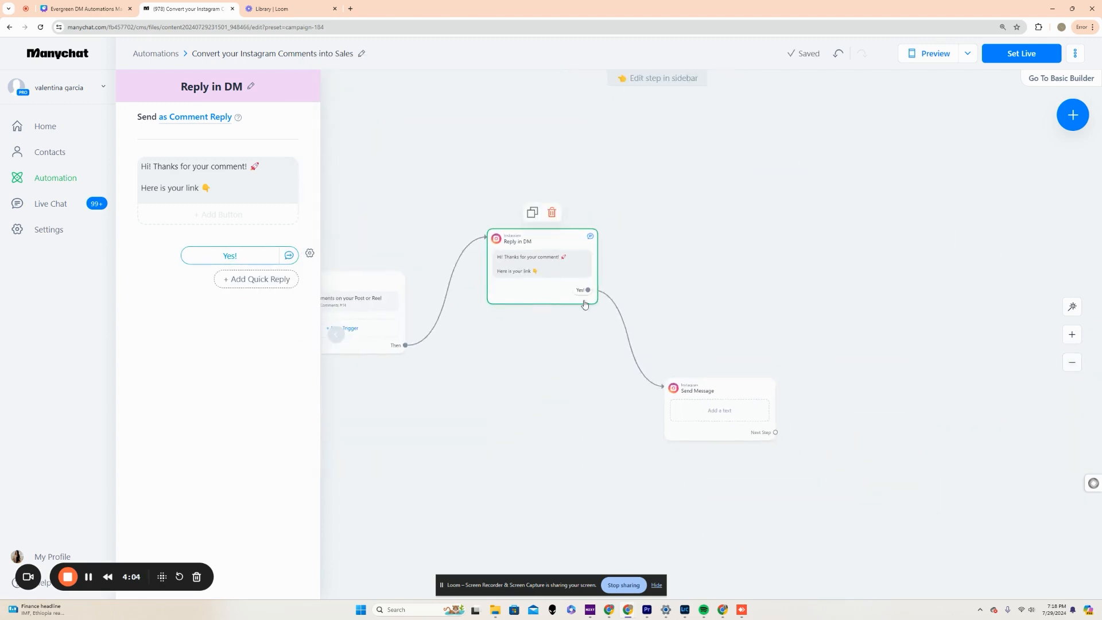
Add a second quick reply, "No.", to the DM reply and link it to another new Instagram message.
click(265, 280)
text(N)
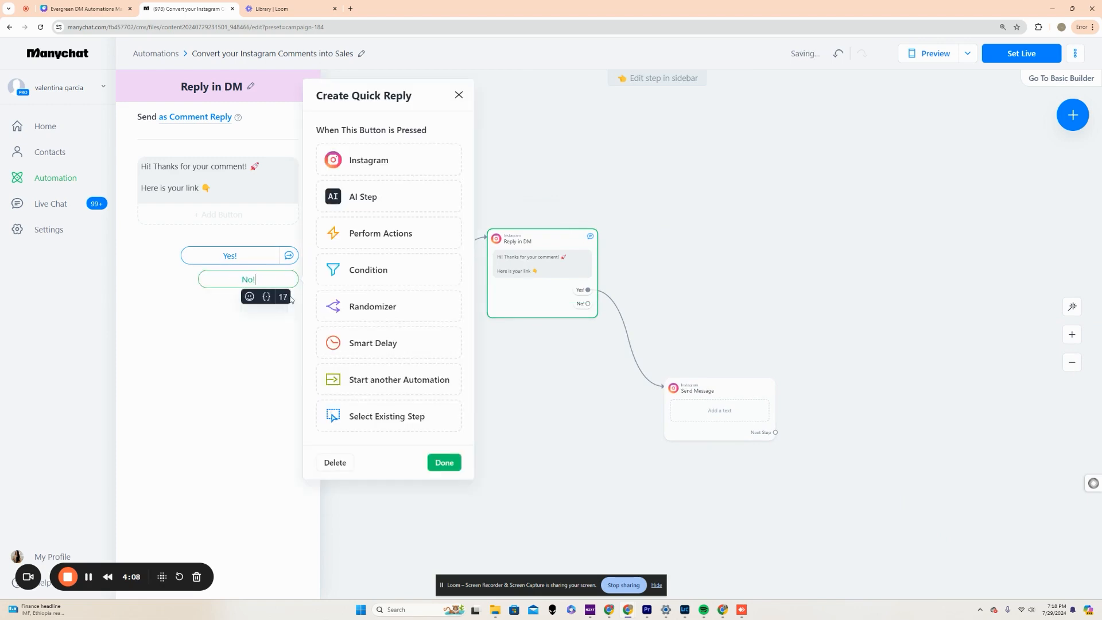
text(o.)
click(440, 462)
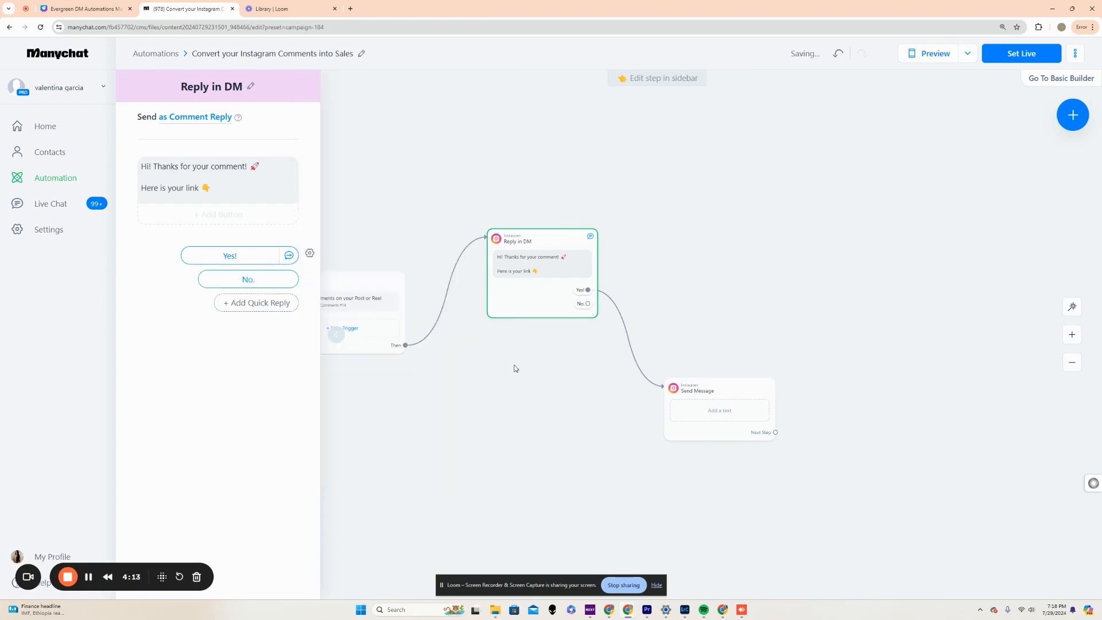
click(295, 280)
click(373, 159)
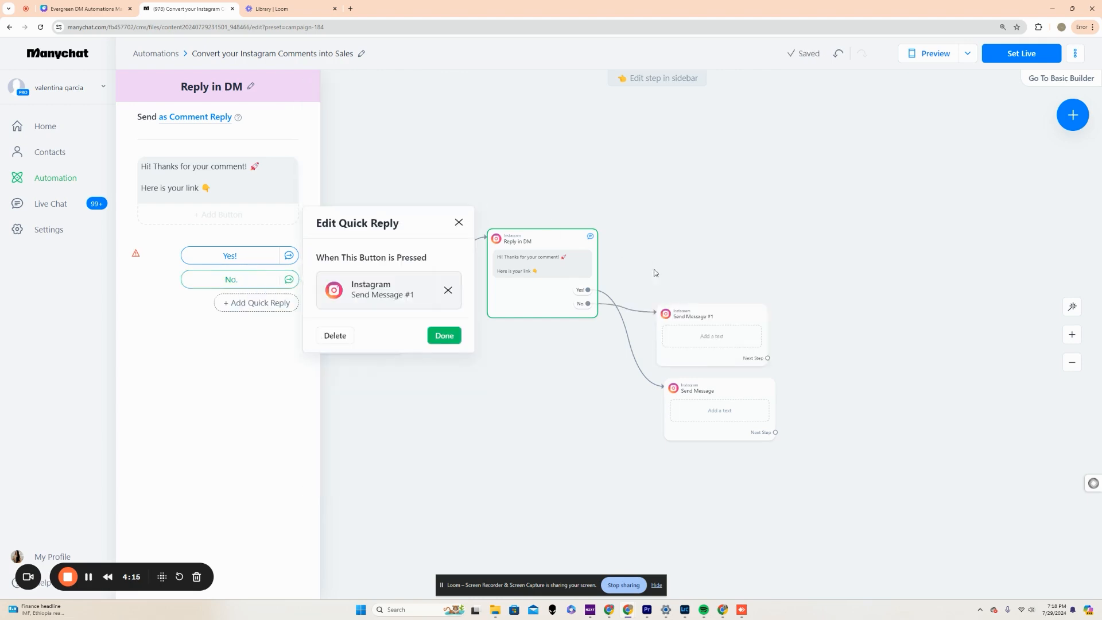
Spread the message blocks apart, with the "Yes!" message above the DM reply and the "No." message below it.
drag(710, 328, 731, 476)
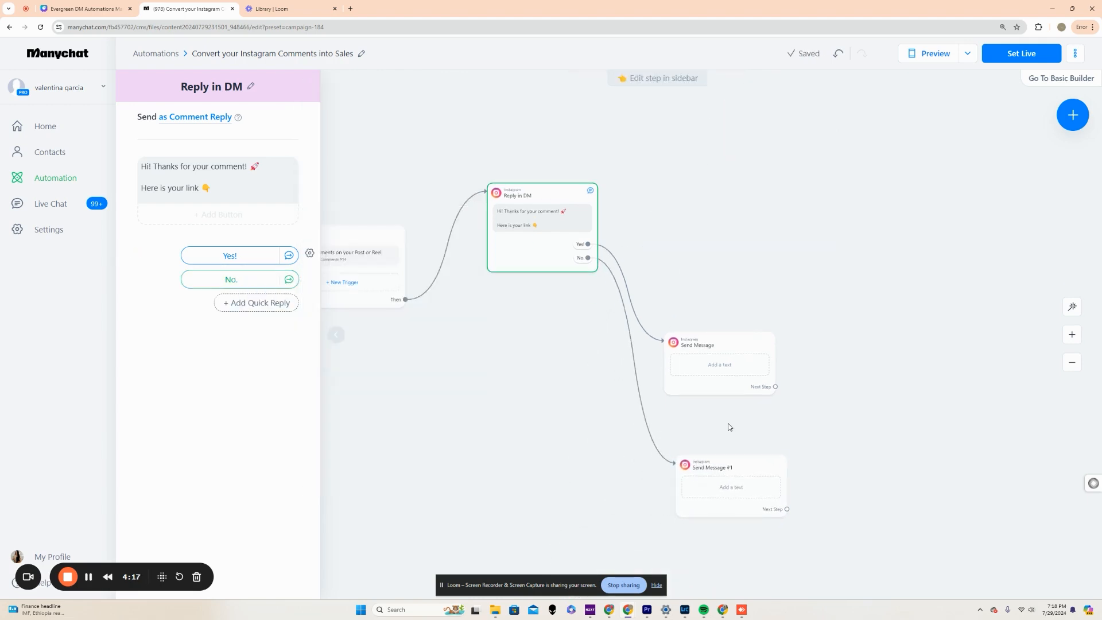
drag(726, 330, 777, 105)
drag(633, 290, 518, 237)
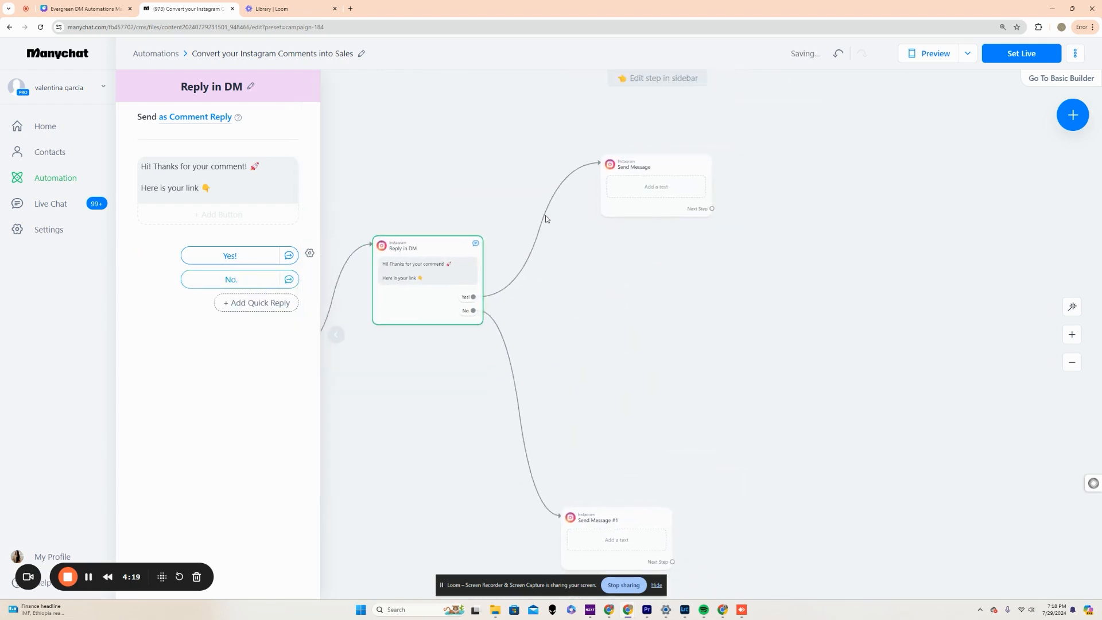
drag(639, 157, 698, 92)
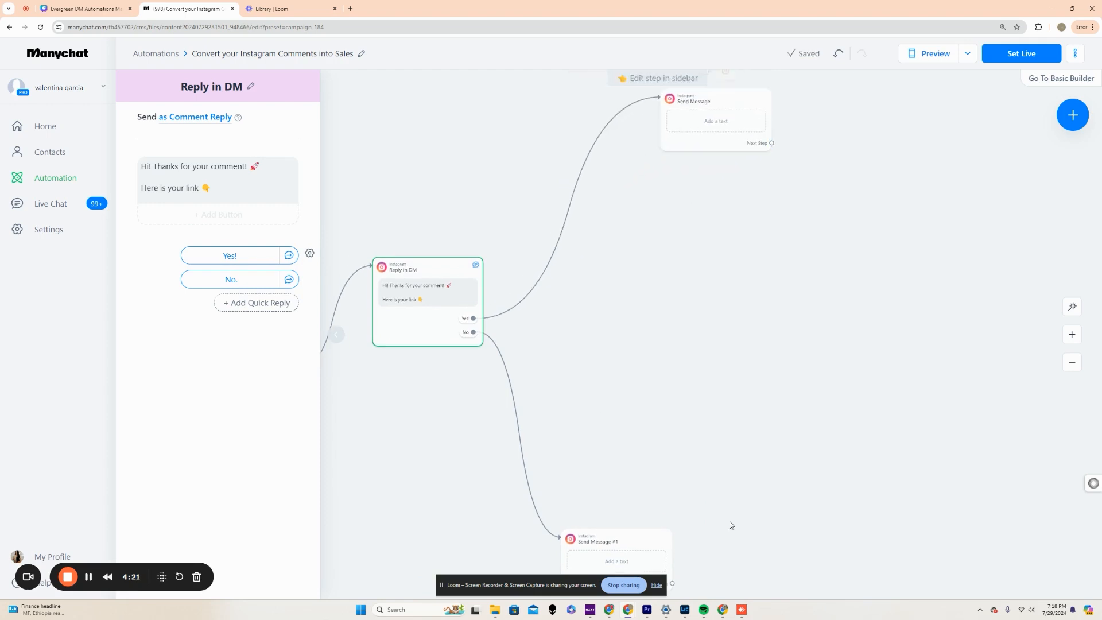
drag(614, 542, 700, 543)
drag(717, 362, 538, 217)
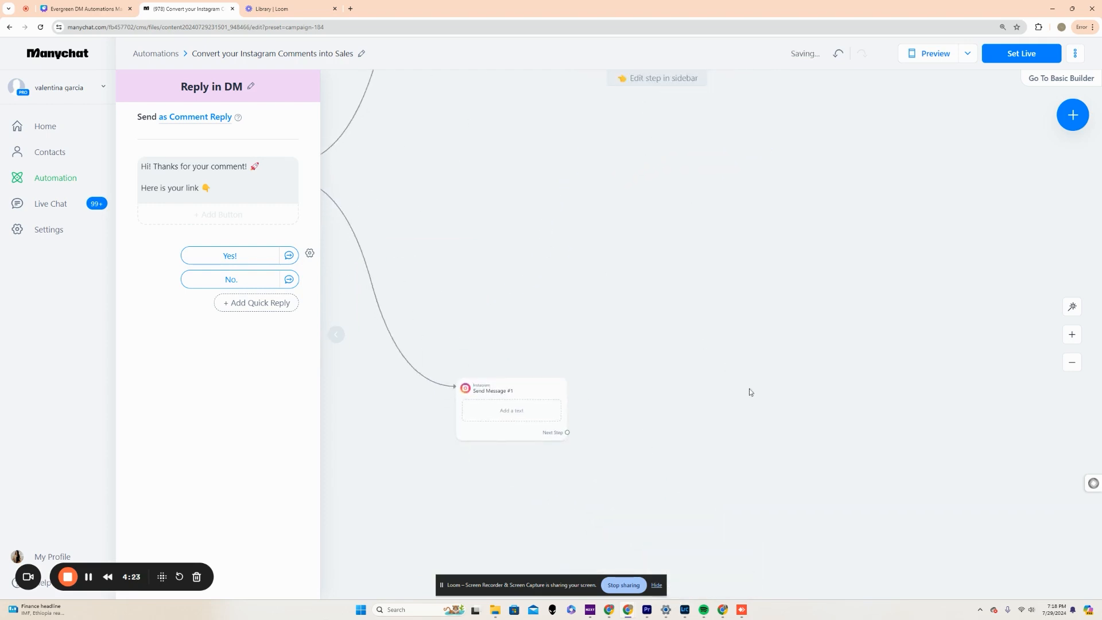
drag(622, 177, 740, 394)
drag(610, 351, 649, 336)
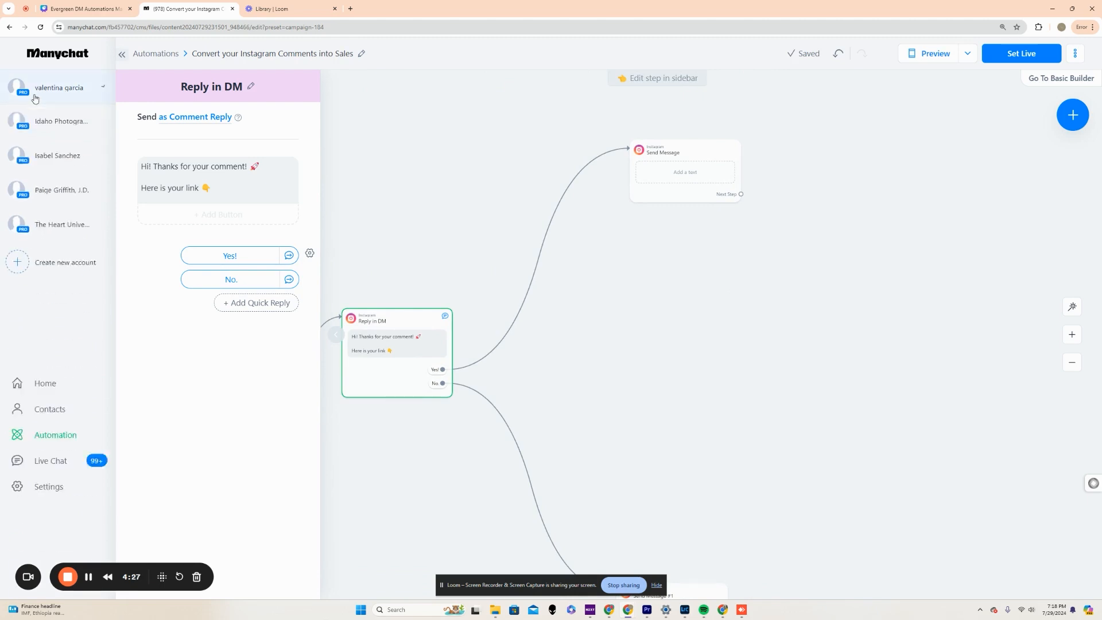
Open the existing Content Calendar automation in the editor and examine its message flow.
click(37, 127)
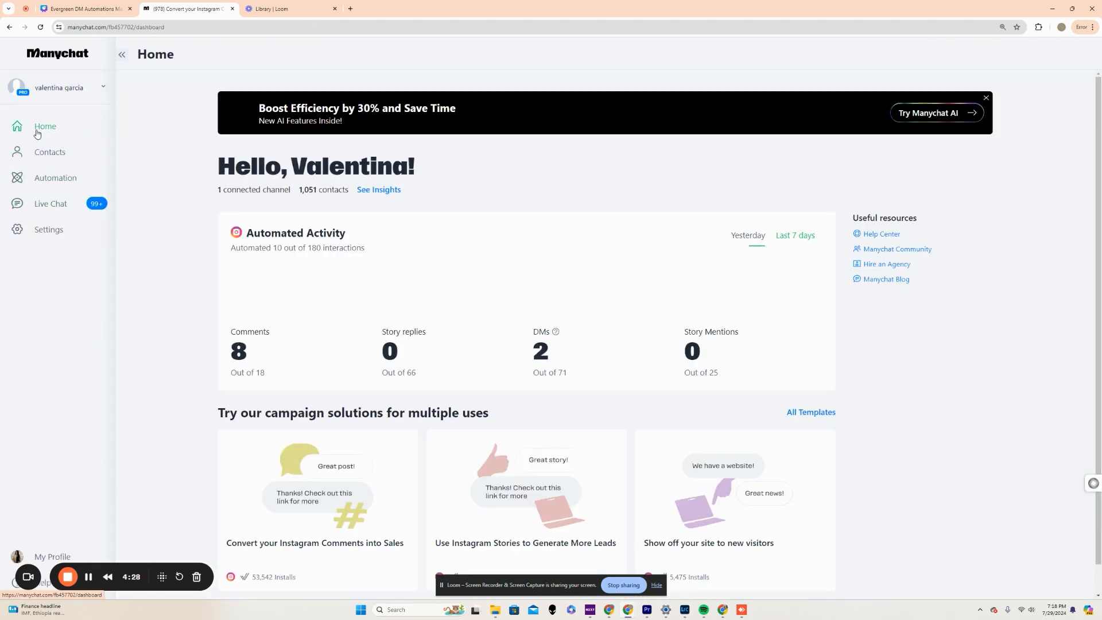
click(50, 178)
scroll(389, 352, down, 3)
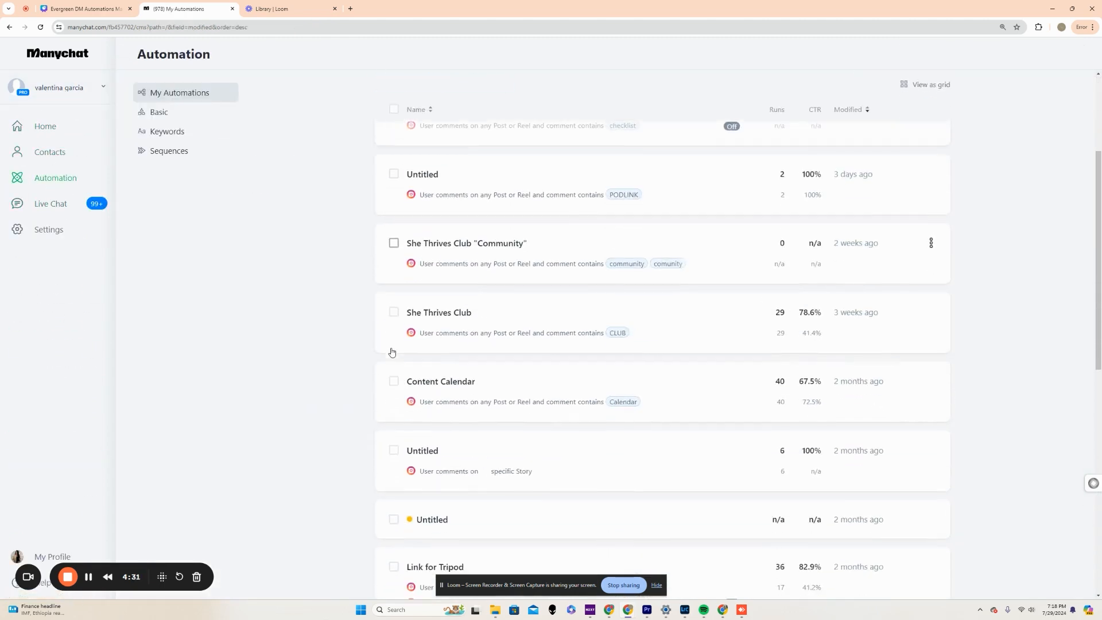
scroll(391, 348, down, 1)
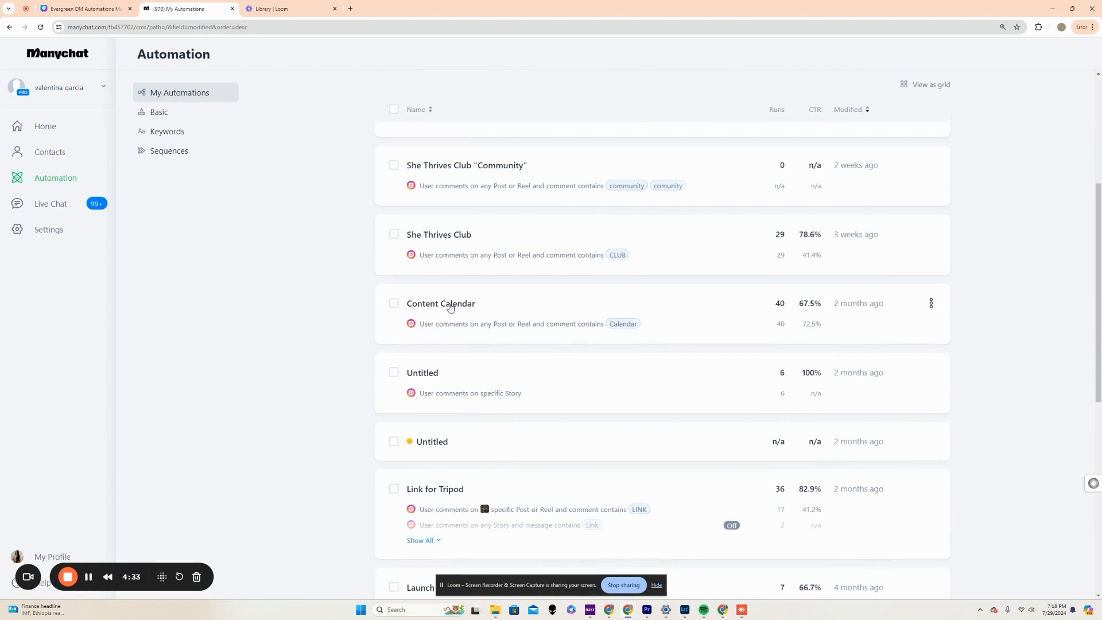
click(449, 305)
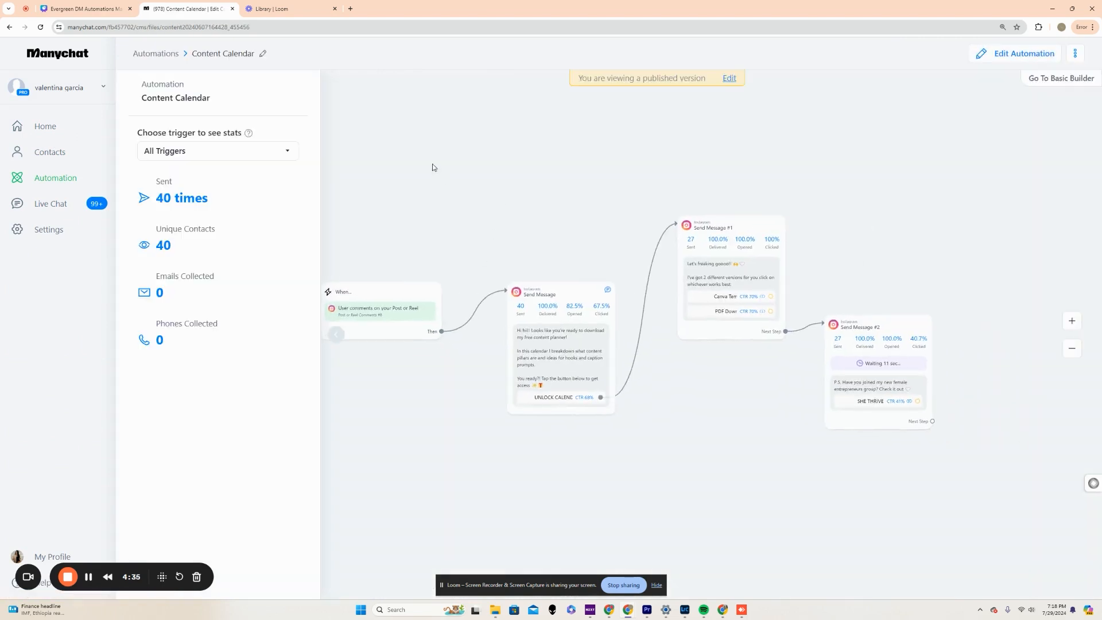
click(1015, 54)
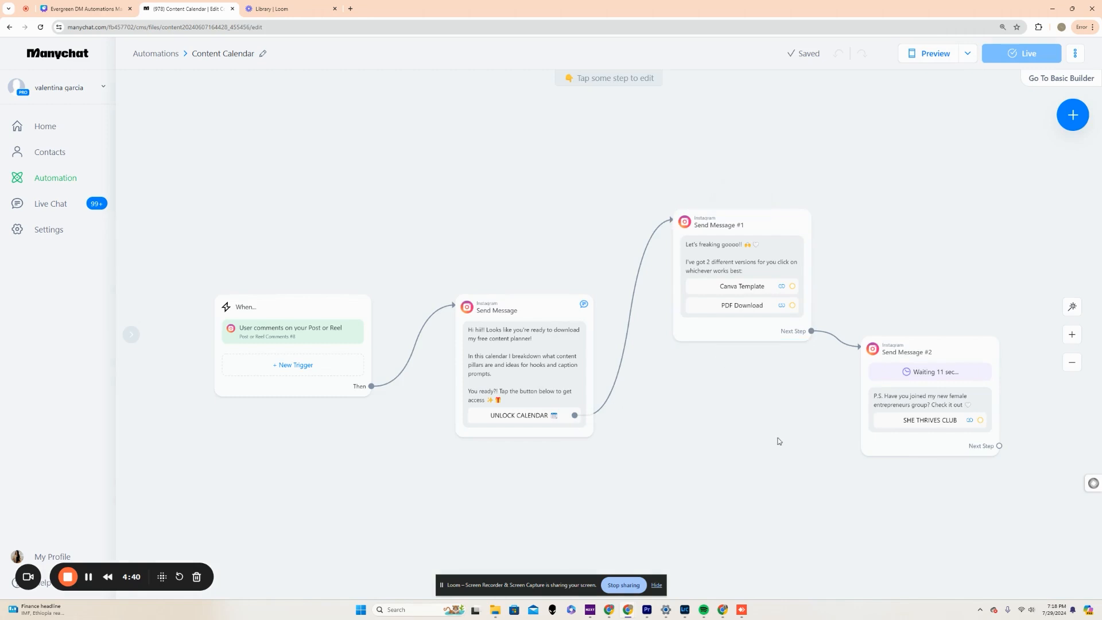
Open the Link for Tripod automation in the editor and examine its flow through to the Start Automation block.
click(44, 177)
scroll(375, 248, down, 5)
scroll(375, 250, down, 4)
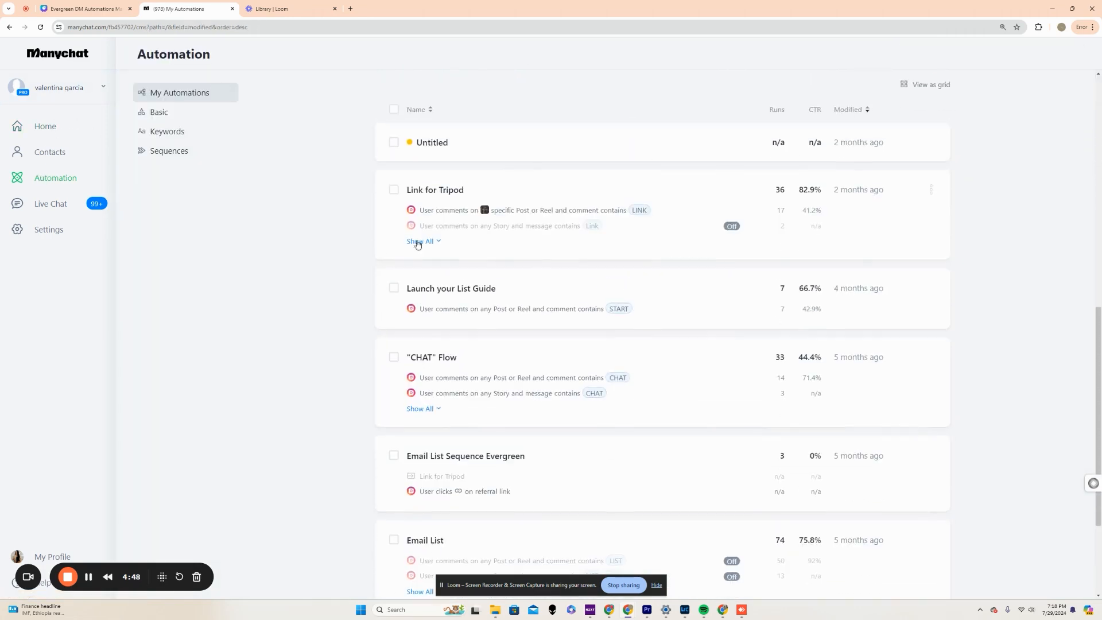
click(439, 190)
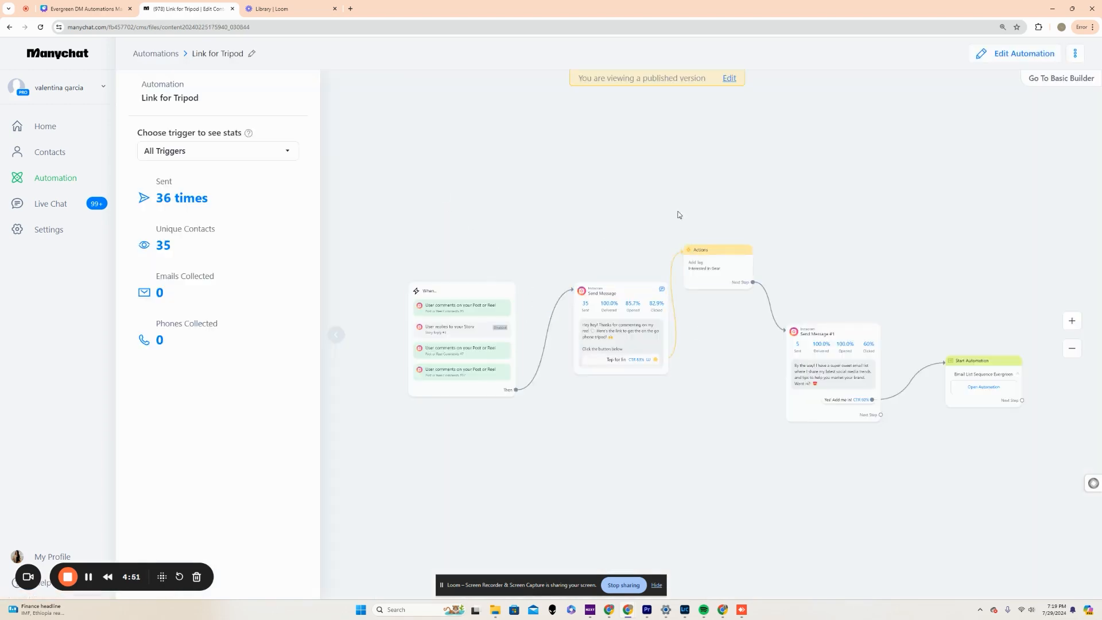
click(981, 64)
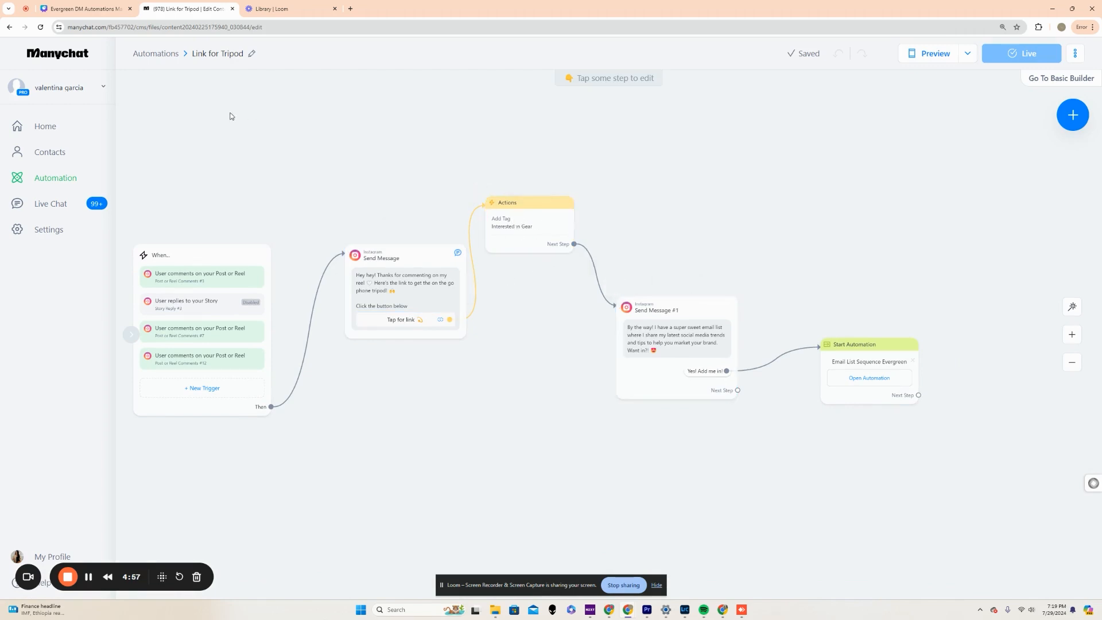
drag(696, 198, 425, 111)
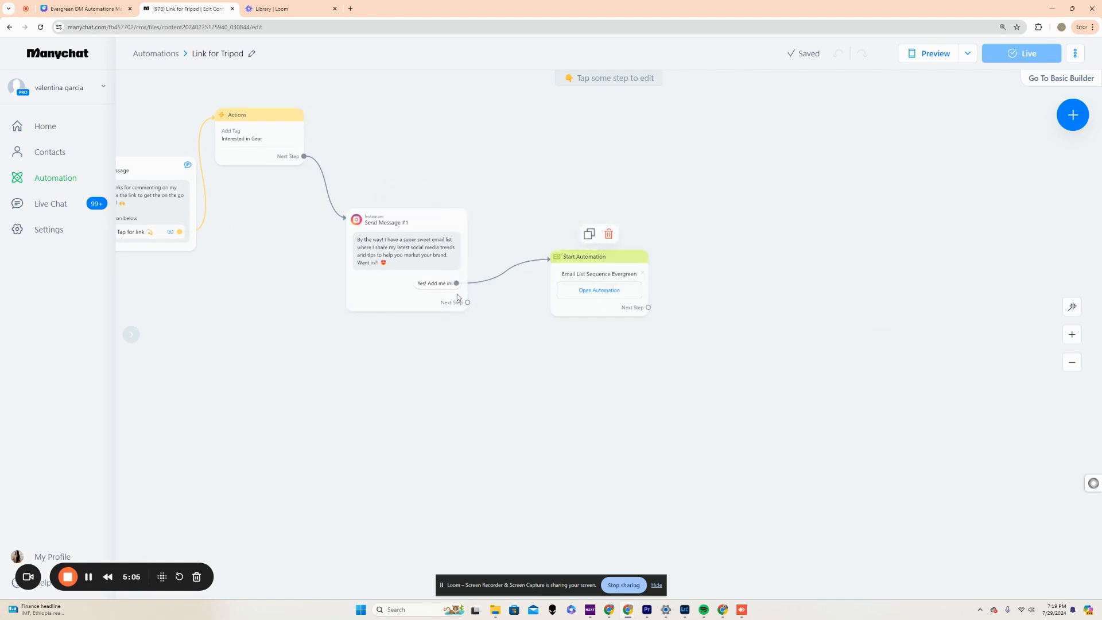
Open the linked Email List Sequence Evergreen automation and examine its name, email and industry questions with their follow-up actions.
click(637, 291)
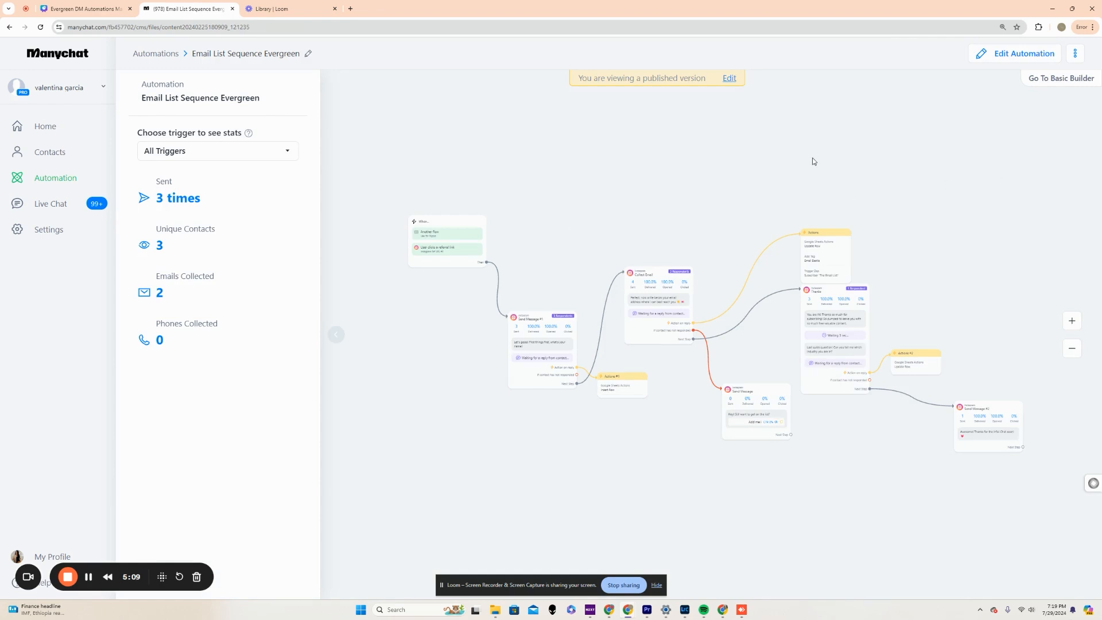
scroll(799, 184, up, 3)
drag(580, 213, 666, 53)
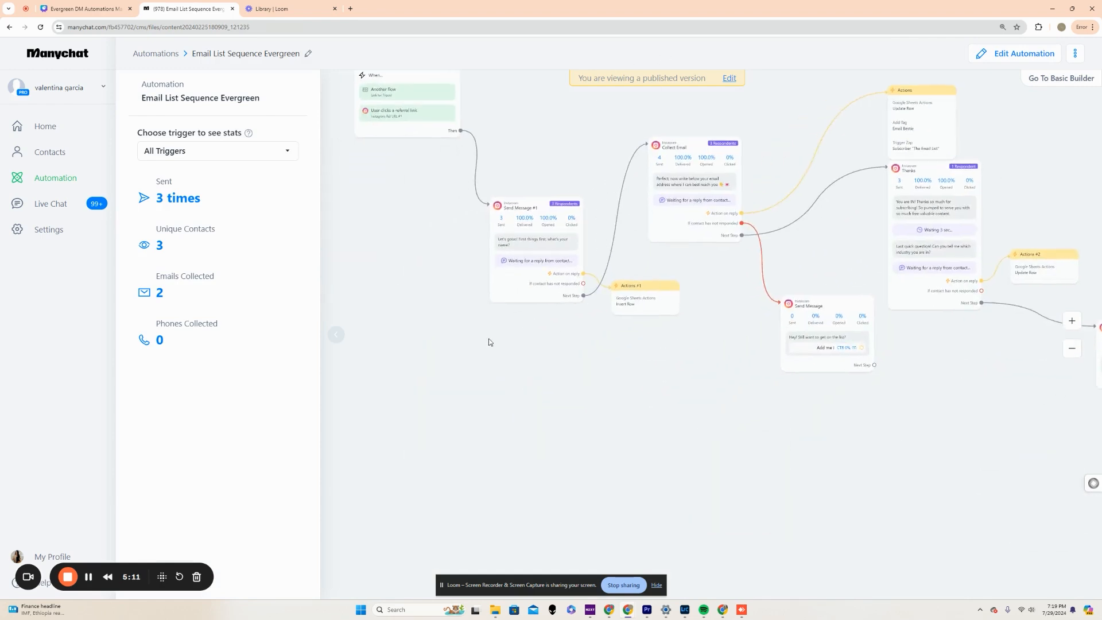
scroll(556, 366, up, 3)
drag(553, 360, 527, 512)
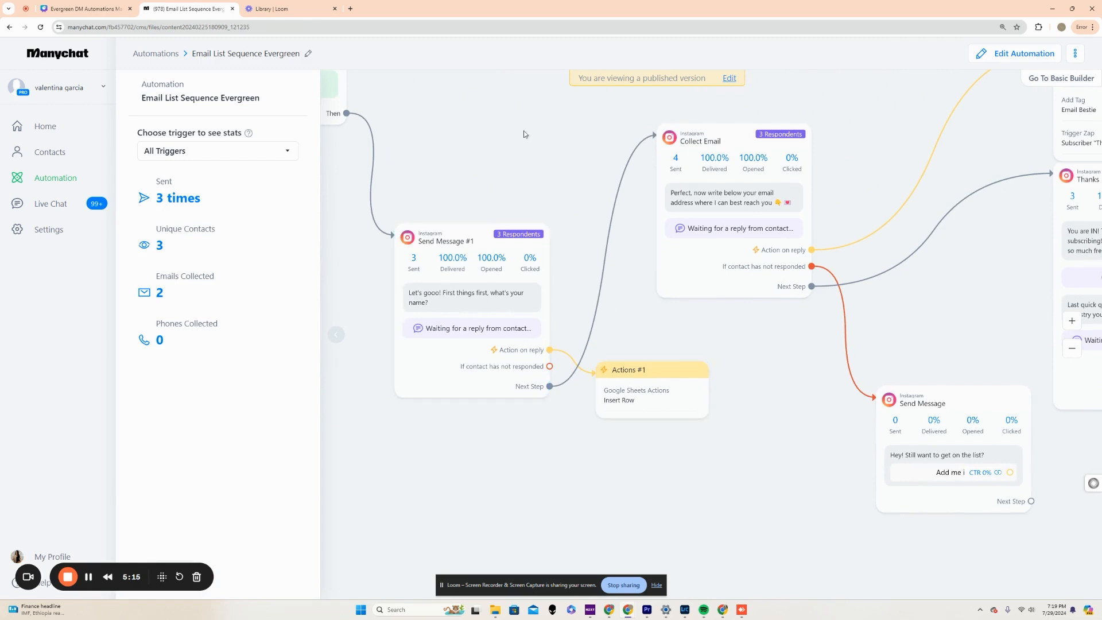
drag(526, 147, 356, 140)
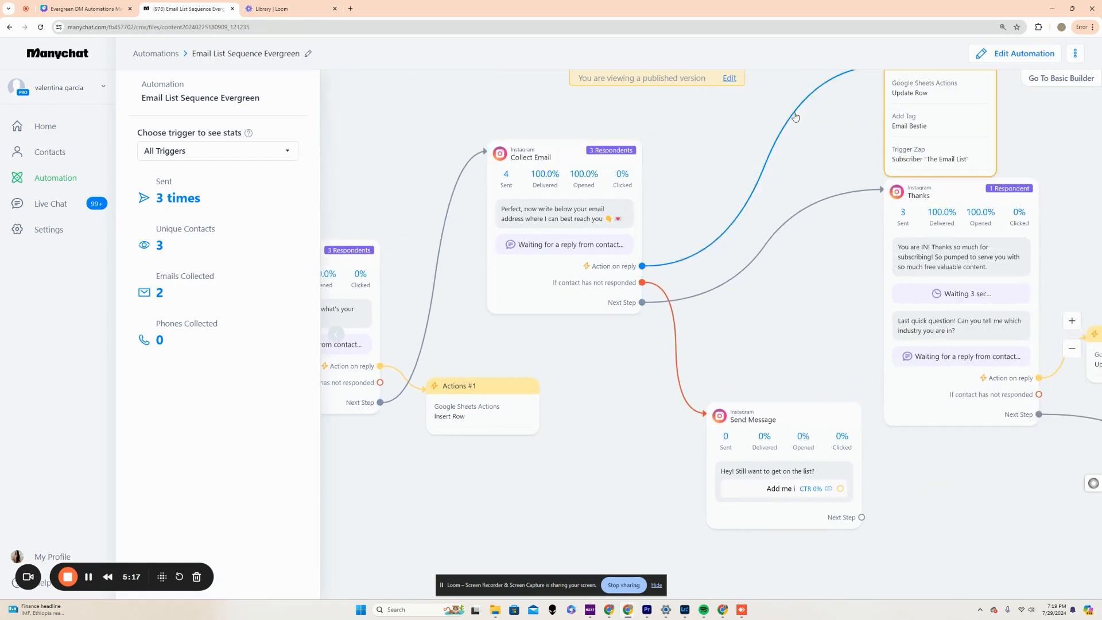
drag(795, 117, 420, 150)
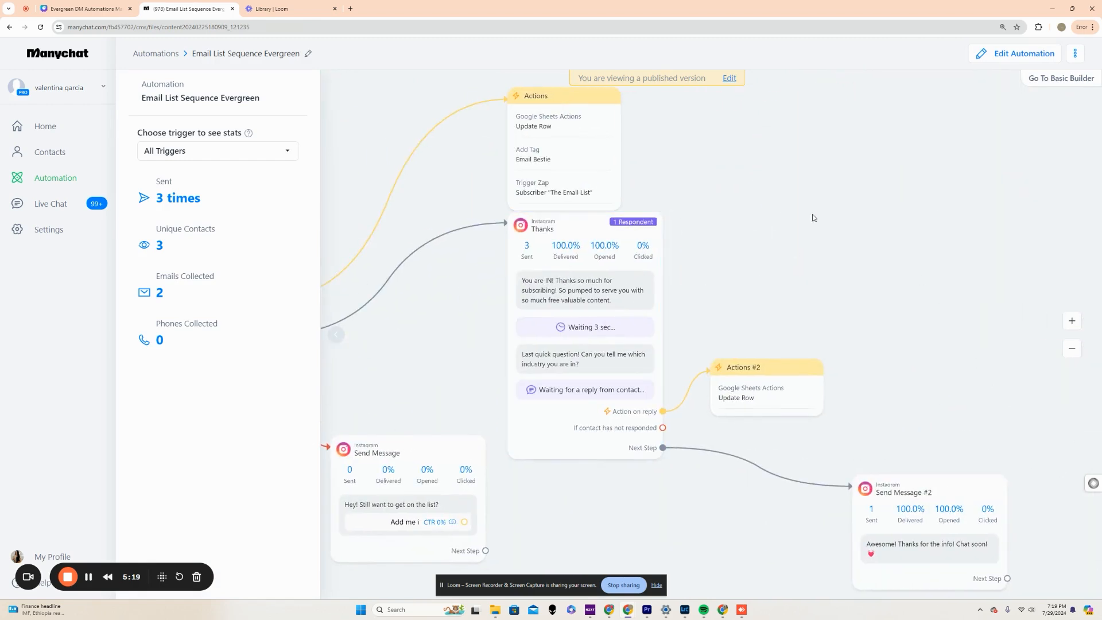
View the flow of the Capture customer data with Lead Magnet automation and return to the automations list.
scroll(782, 207, down, 3)
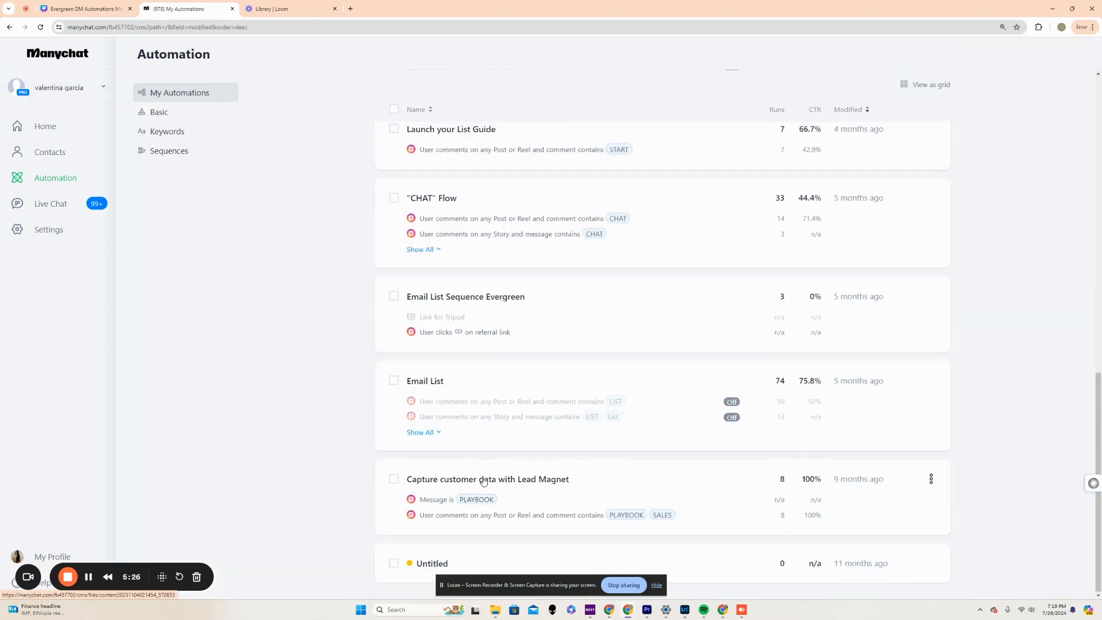
click(483, 477)
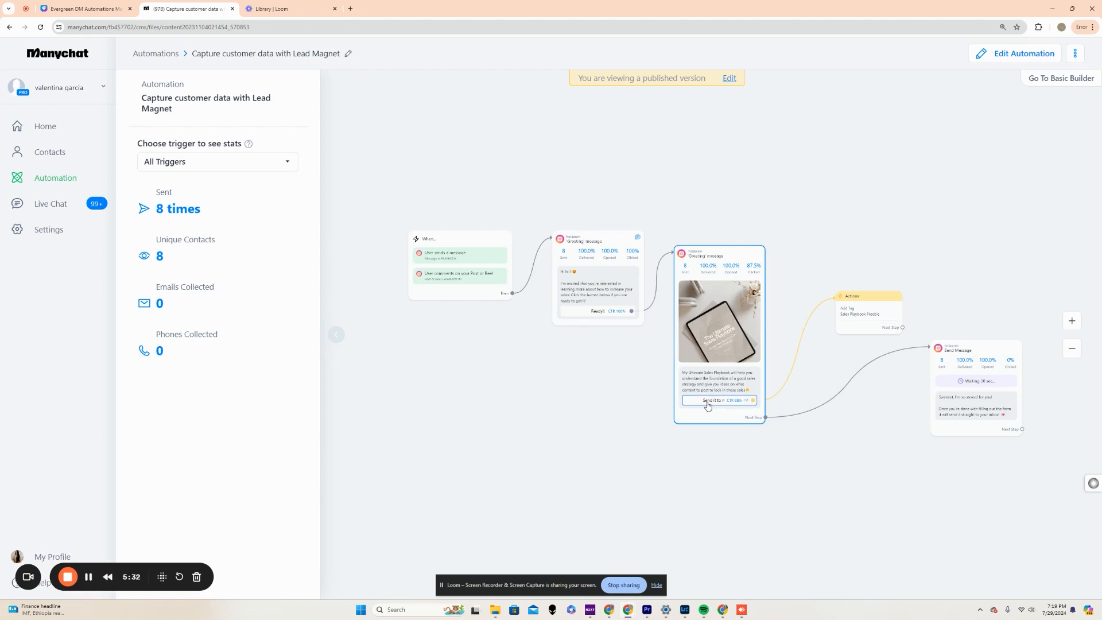
click(155, 55)
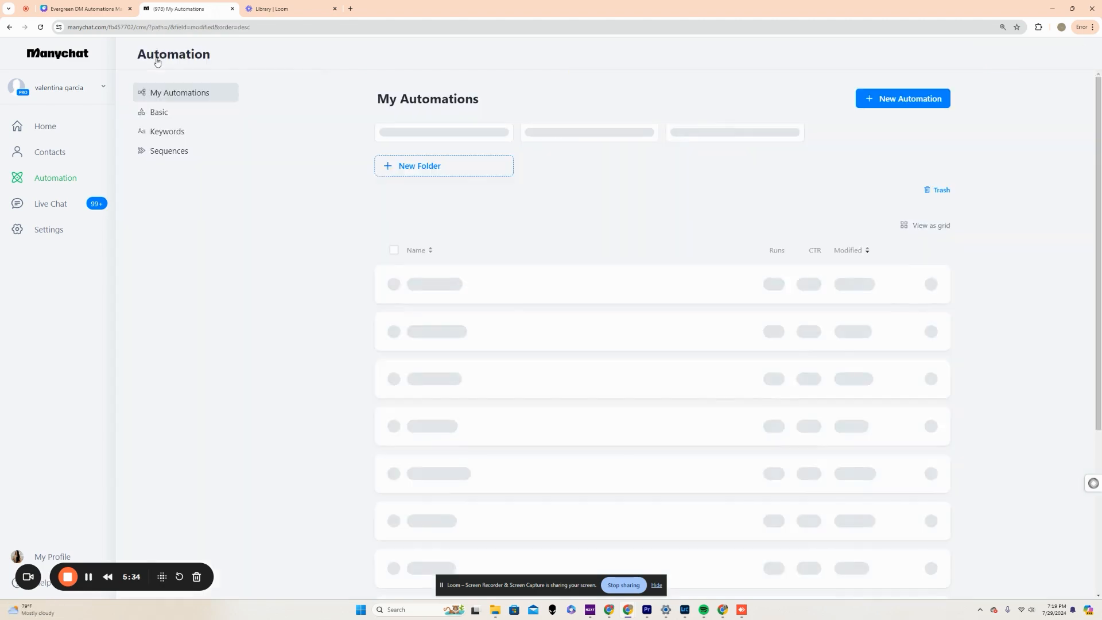
Open the "CHAT" Flow automation and examine its business-model quick replies, their branches and the closing messages.
scroll(664, 473, down, 15)
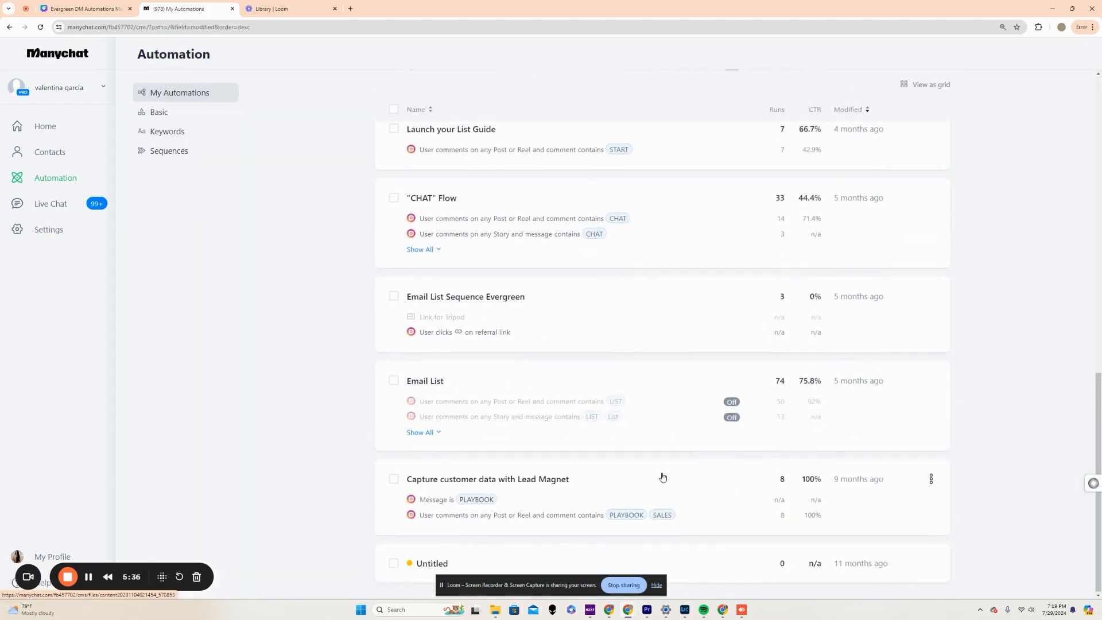
scroll(663, 477, up, 2)
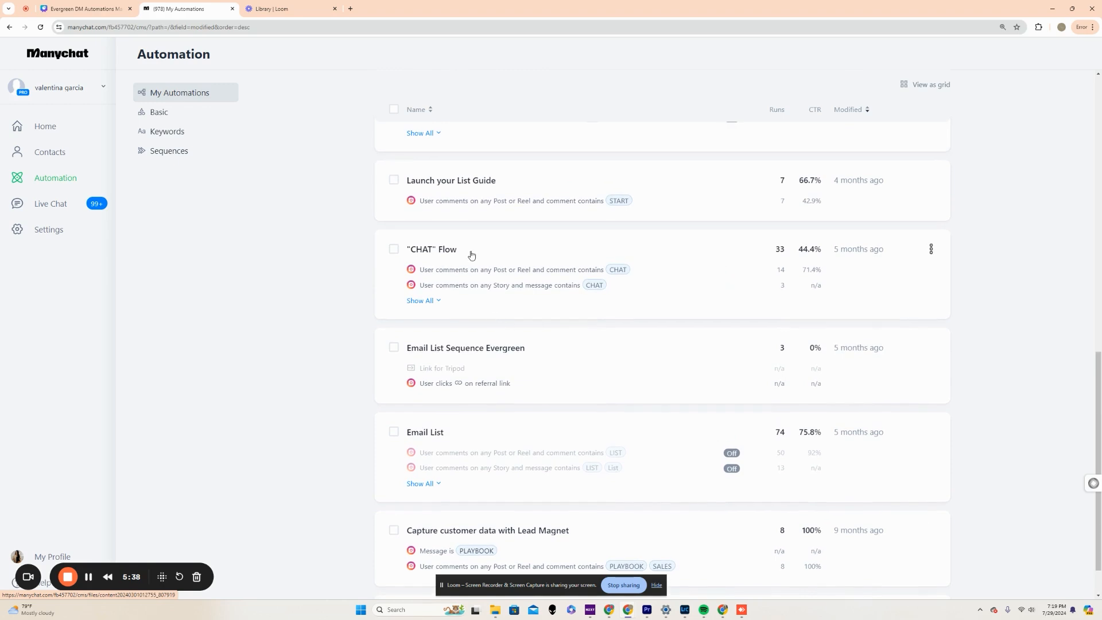
click(451, 252)
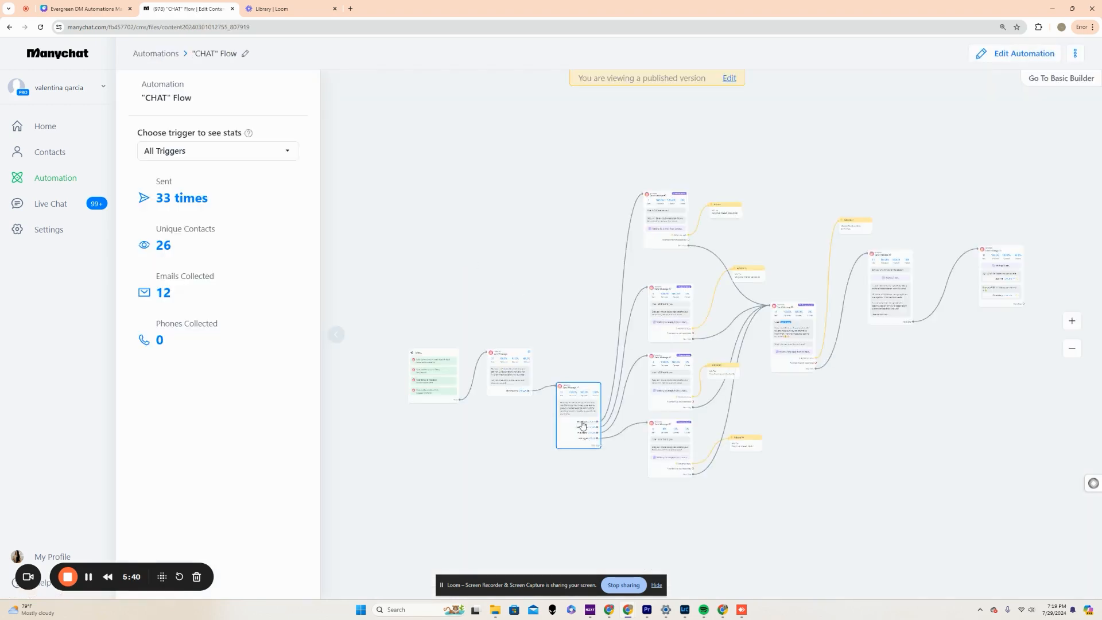
scroll(687, 492, up, 3)
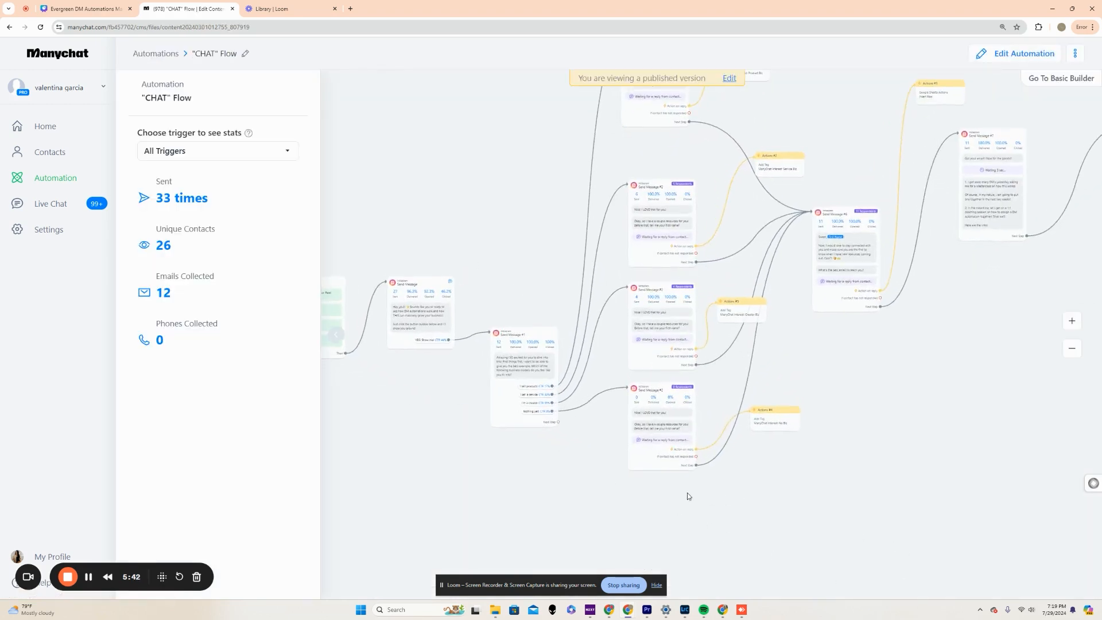
scroll(454, 233, up, 5)
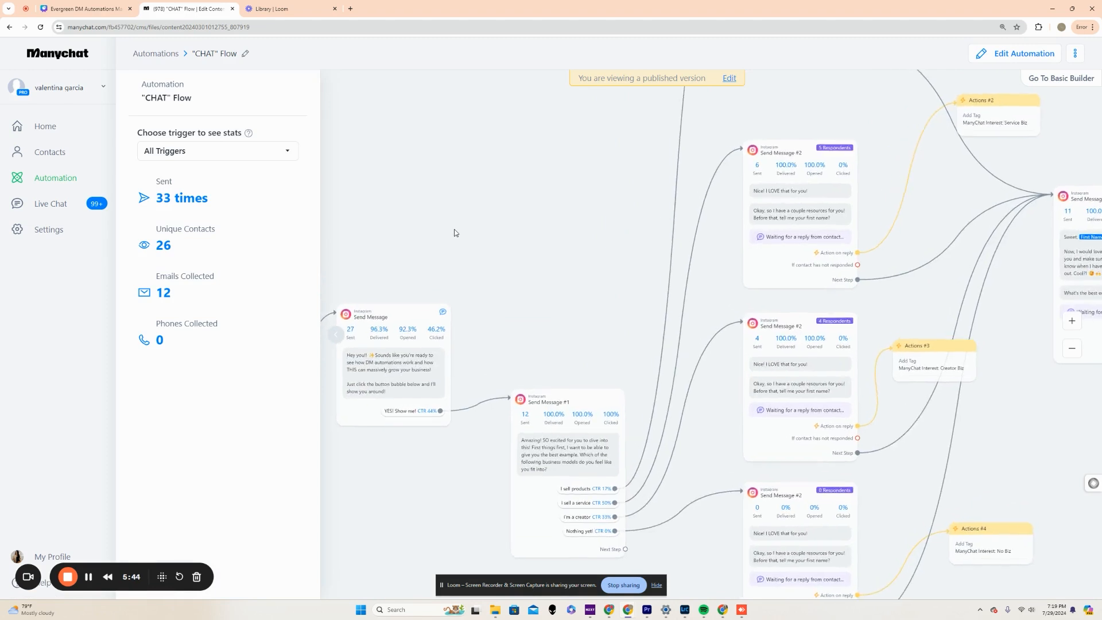
drag(691, 221, 212, 214)
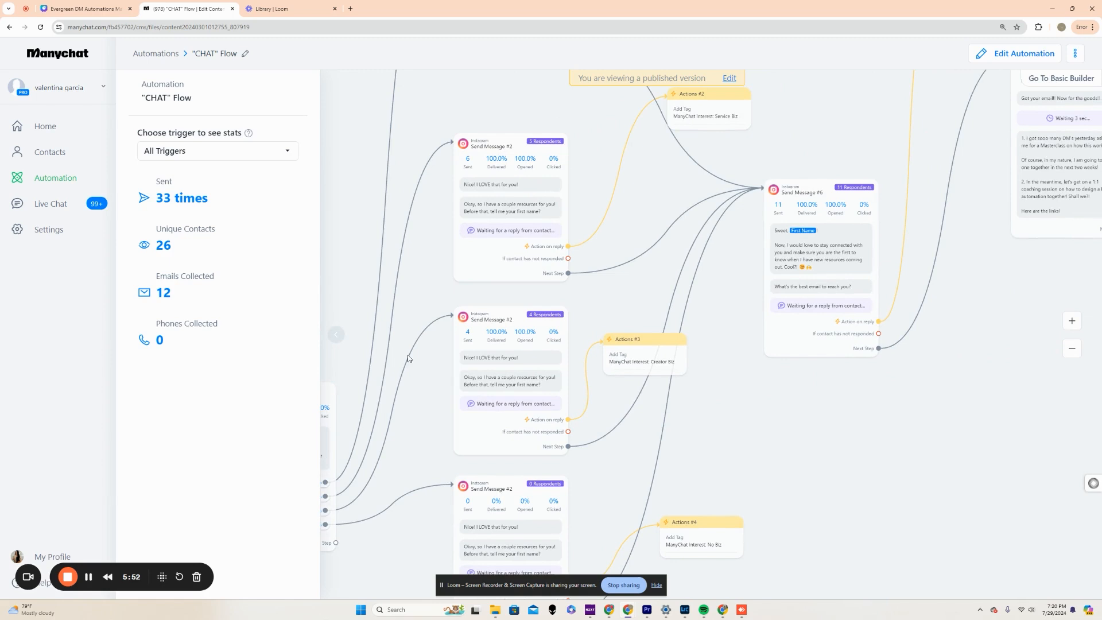
drag(424, 287, 713, 196)
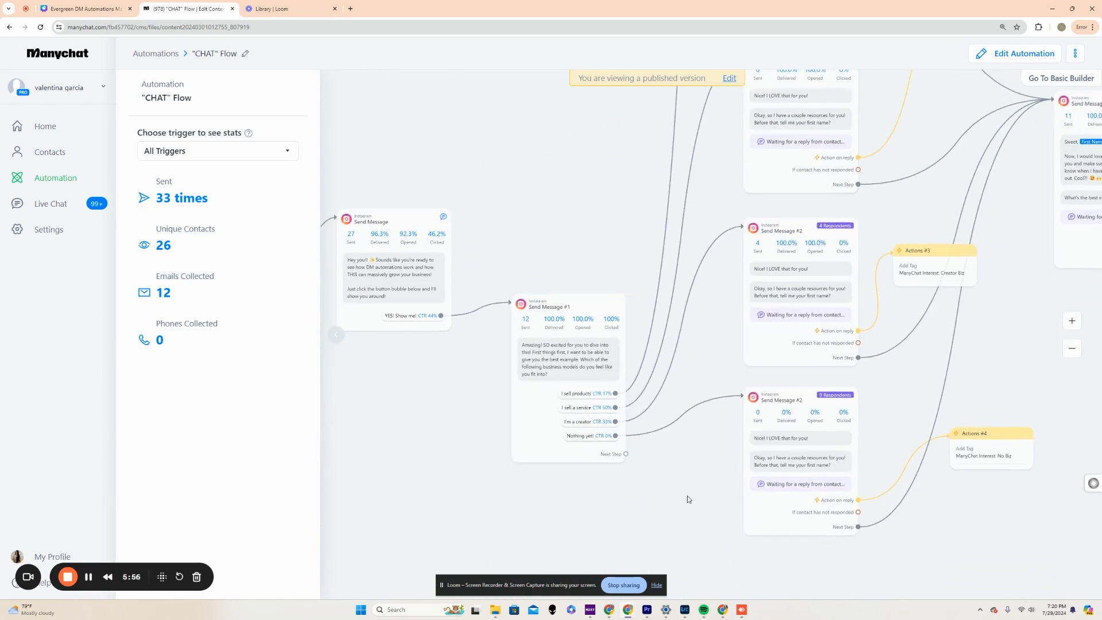
drag(676, 499, 546, 566)
drag(745, 196, 86, 356)
drag(714, 445, 492, 450)
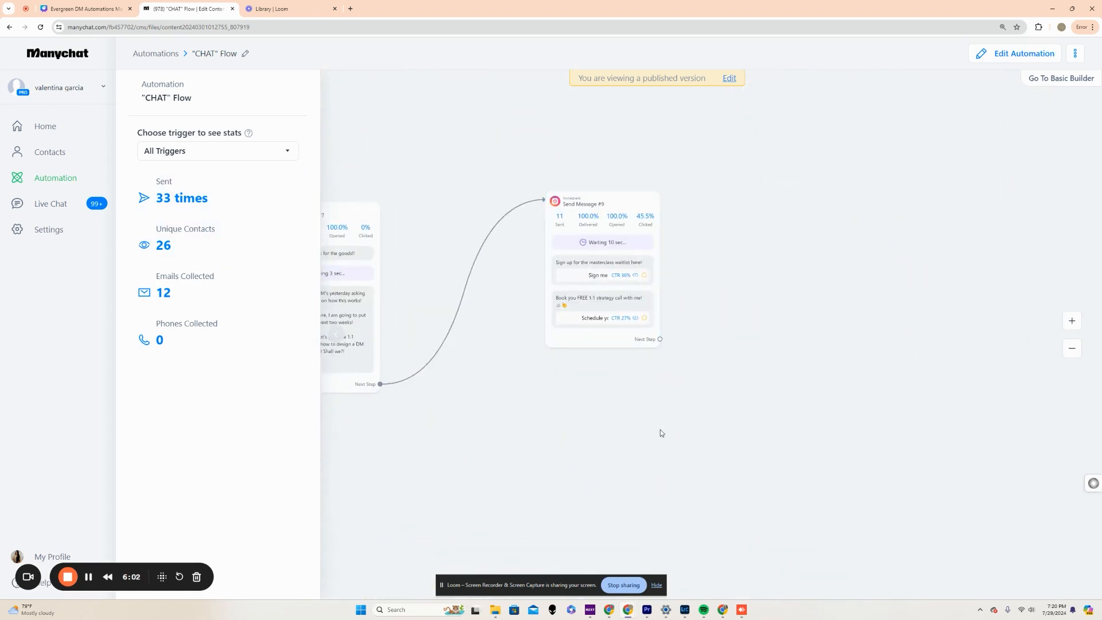
scroll(654, 416, down, 5)
drag(449, 213, 814, 160)
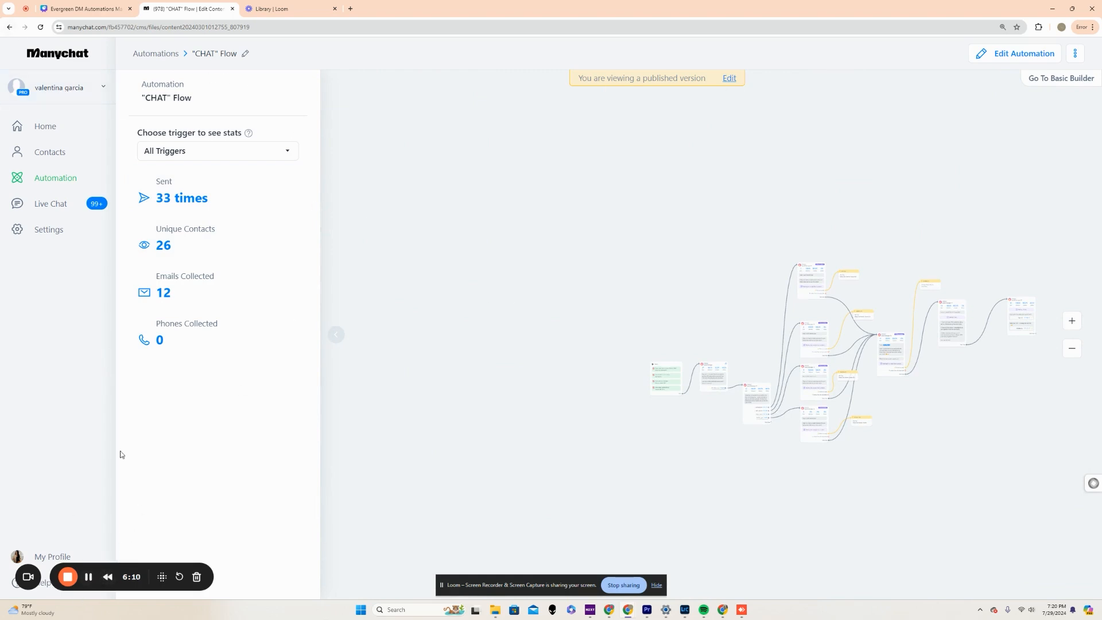
Browse all the ready-to-go templates from the Home dashboard and start a new Instagram automation with the AI assistant.
click(28, 211)
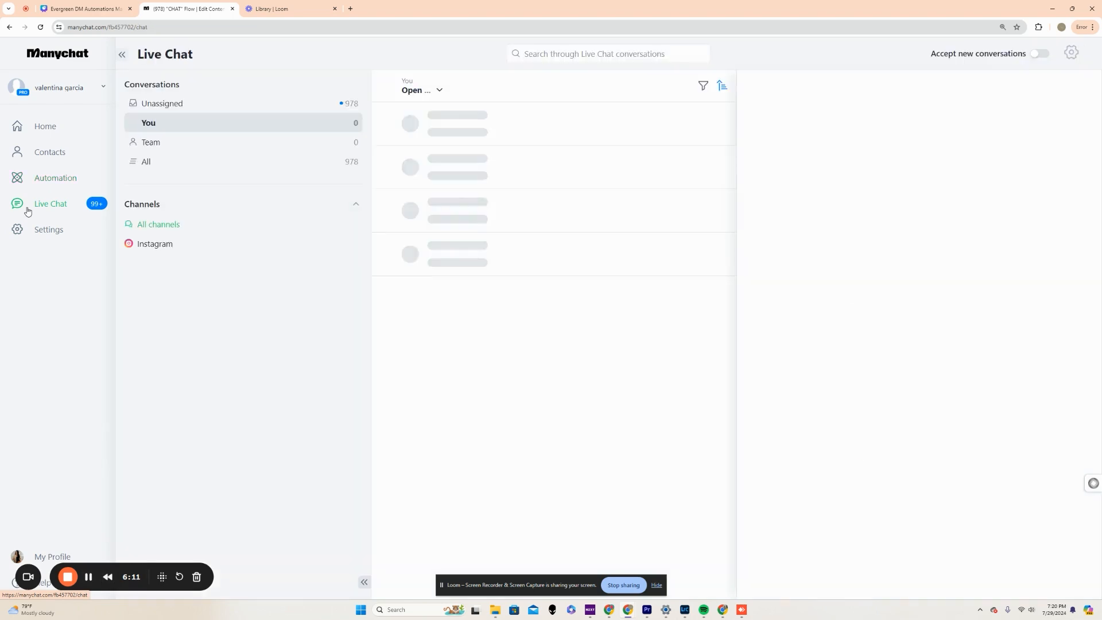
click(43, 126)
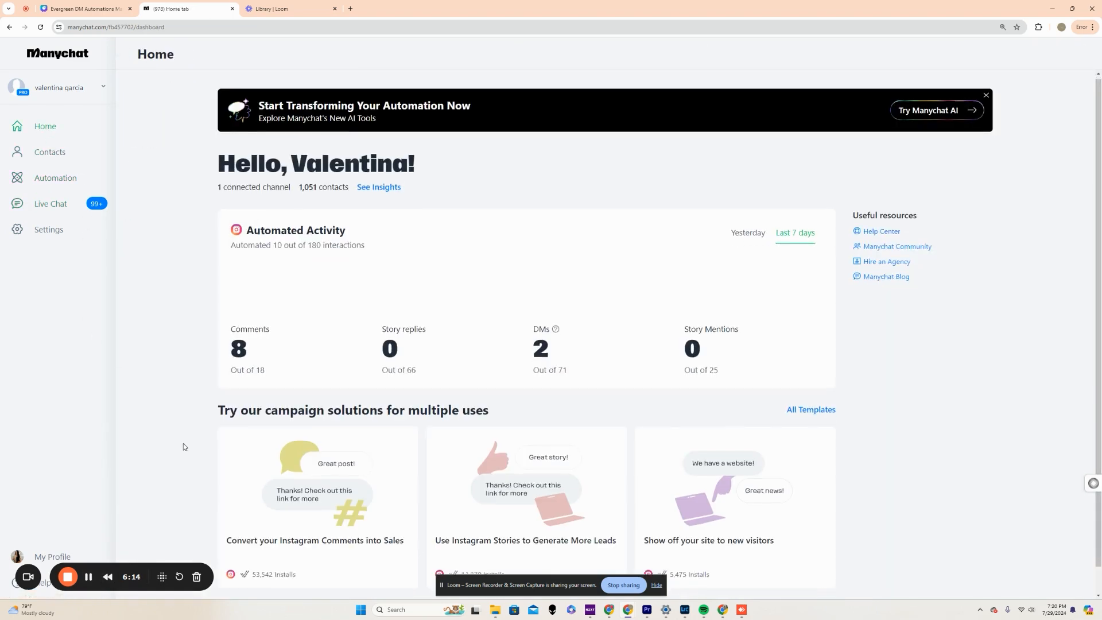
scroll(183, 443, down, 1)
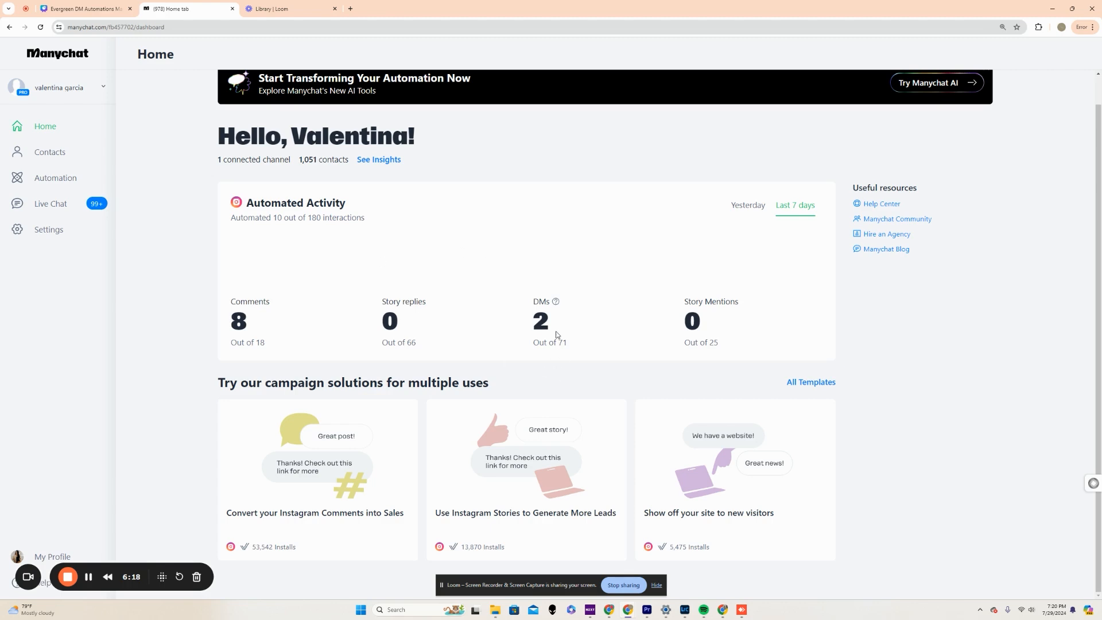
click(822, 383)
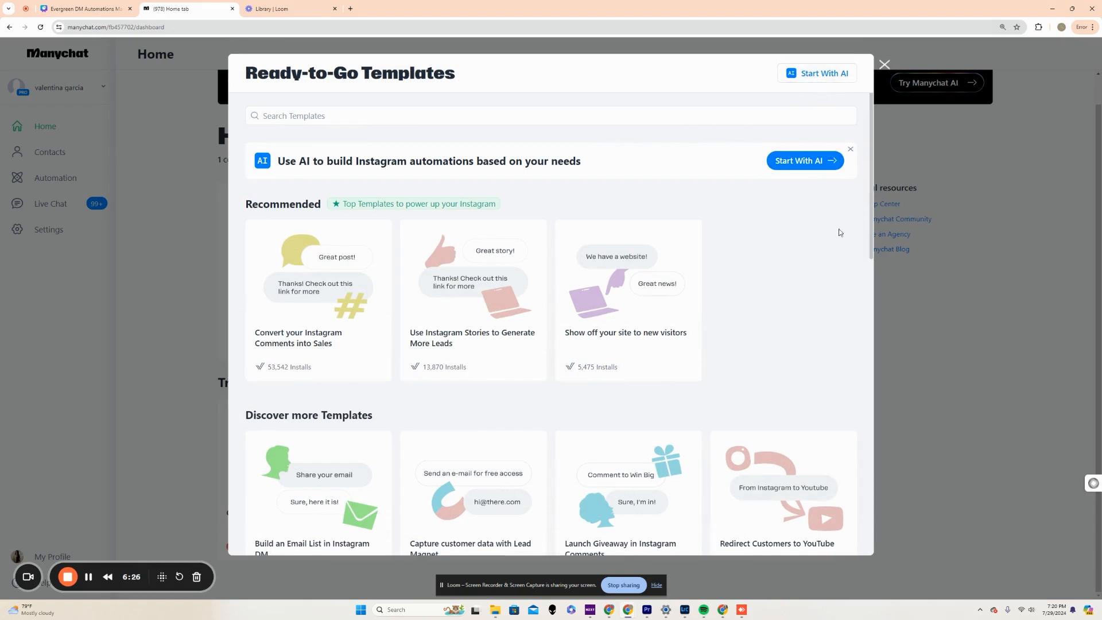
scroll(839, 233, down, 10)
scroll(787, 173, up, 10)
click(786, 168)
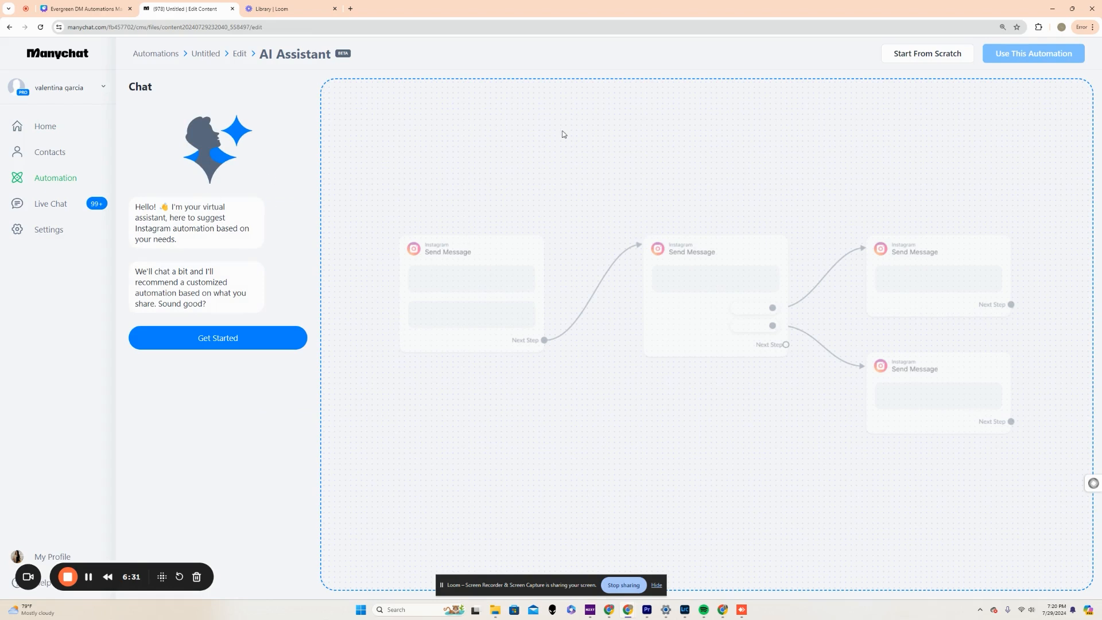